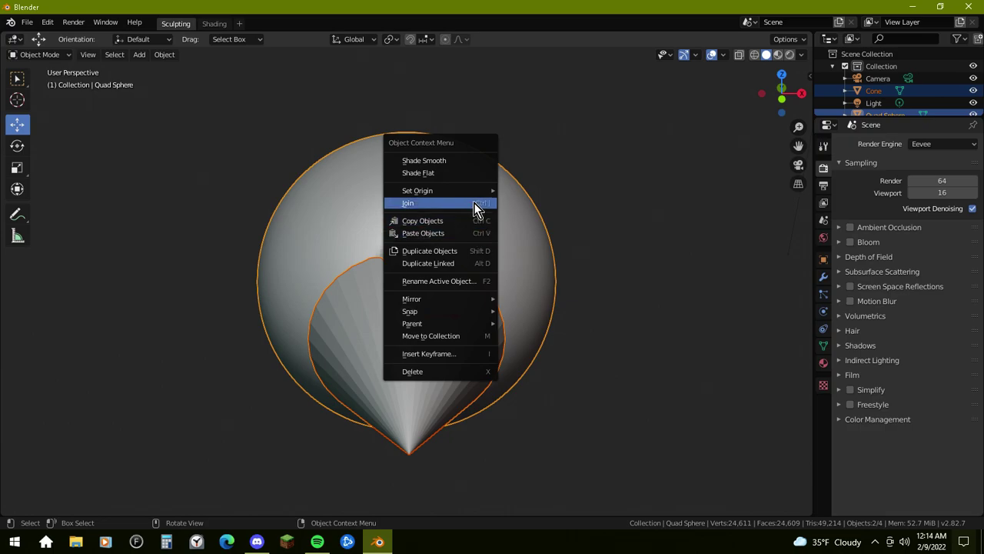
Step: Join the cone and the sphere into one object and switch it to Sculpt Mode
left_click(472, 203)
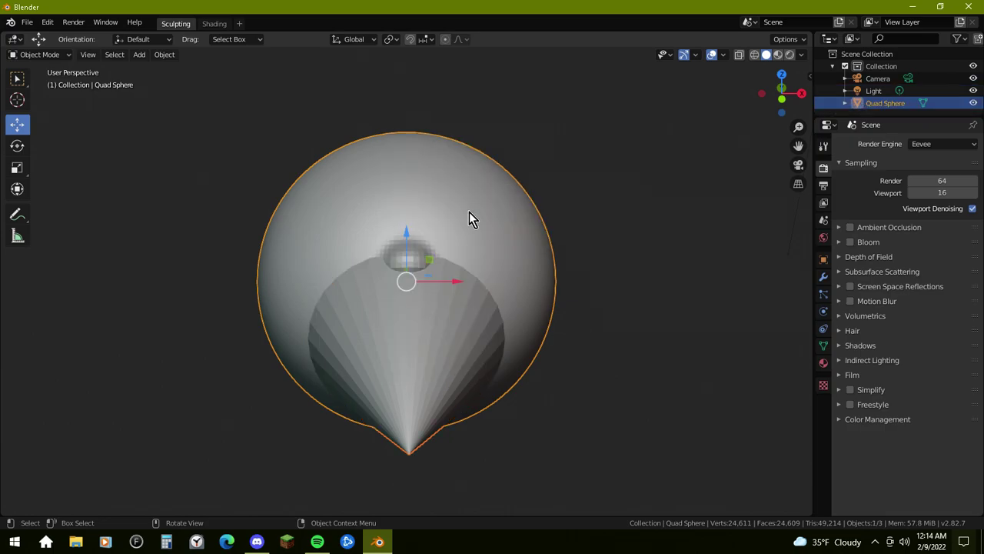
left_click(68, 58)
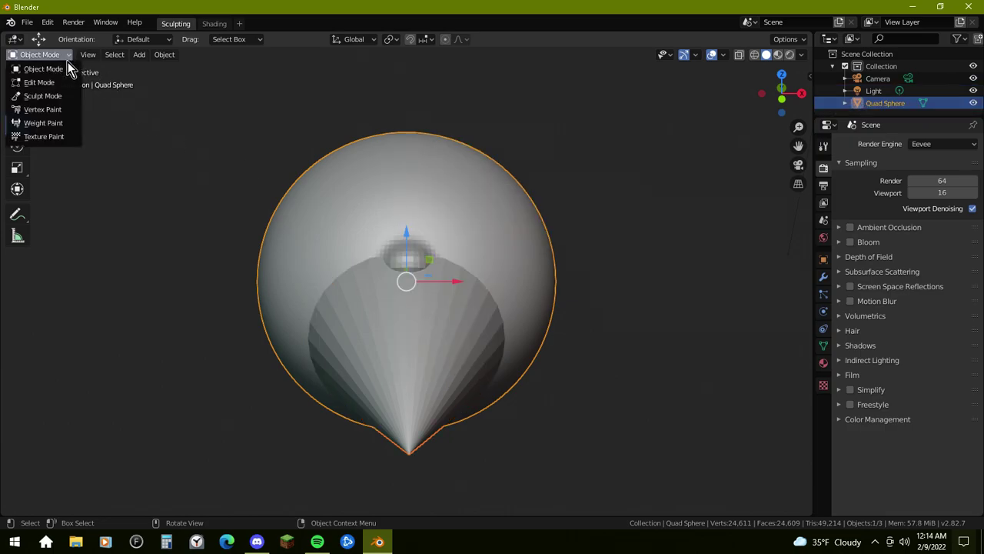
left_click(42, 96)
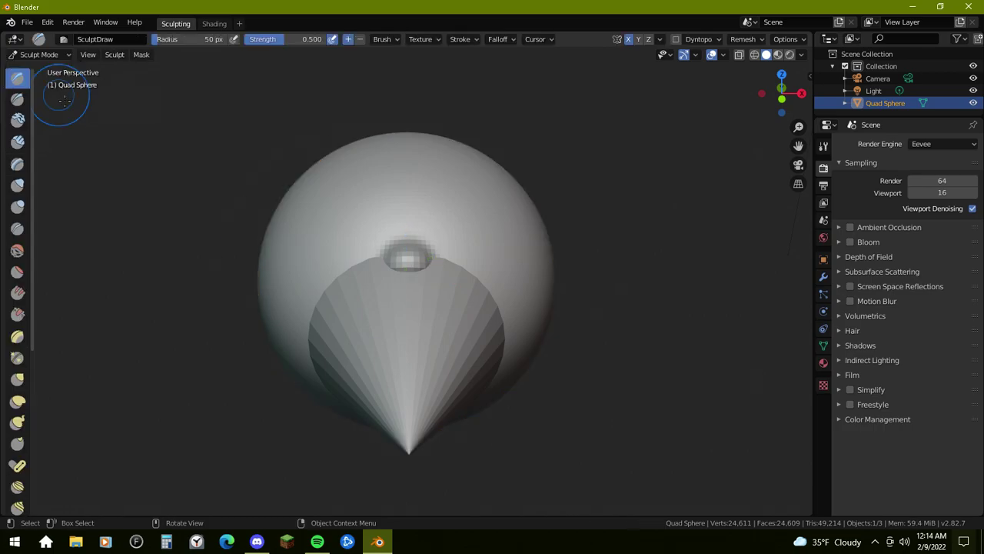
Step: Carve the arched upper outline of an eye into the side of the sphere with the Crease brush
scroll(155, 193, "up", 1)
middle_click_drag(155, 193, 211, 201)
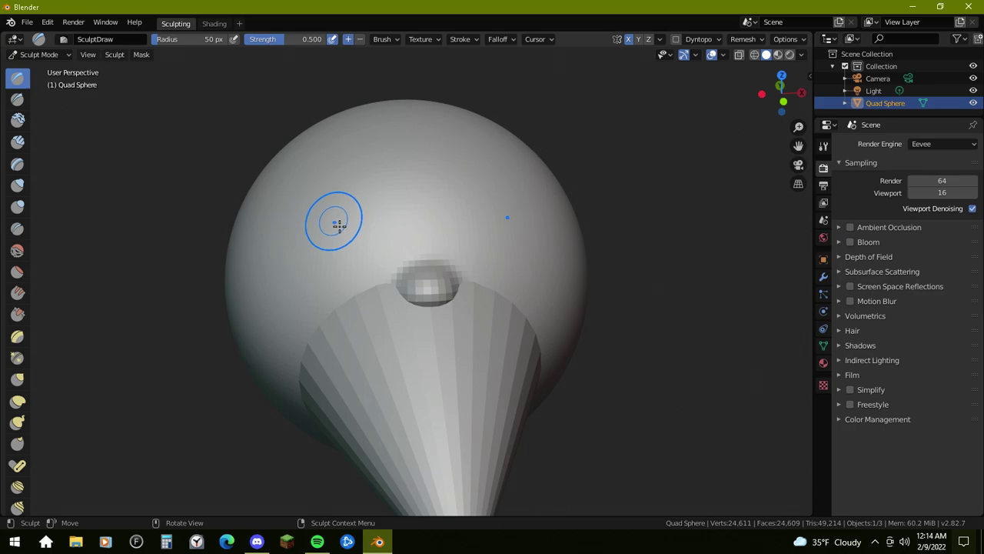
left_click(17, 229)
middle_click_drag(147, 273, 206, 279)
scroll(331, 288, "up", 2)
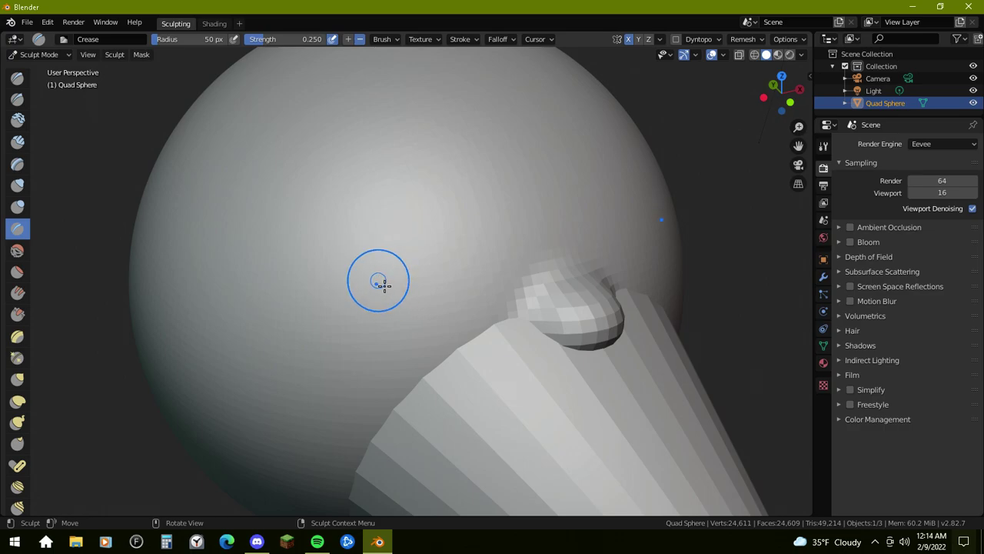
middle_click_drag(356, 248, 377, 259)
middle_click_drag(431, 274, 435, 272)
scroll(318, 248, "up", 5)
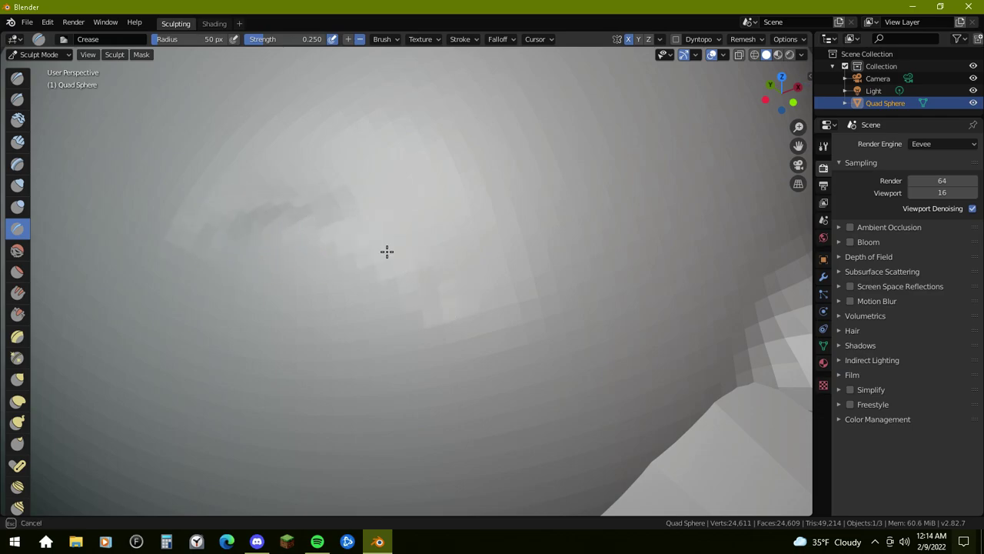
scroll(461, 331, "down", 5)
mouse_move(510, 340)
middle_mouse_down()
mouse_move(446, 333)
mouse_move(514, 339)
middle_mouse_up()
scroll(510, 339, "up", 1)
left_click_drag(359, 262, 481, 349)
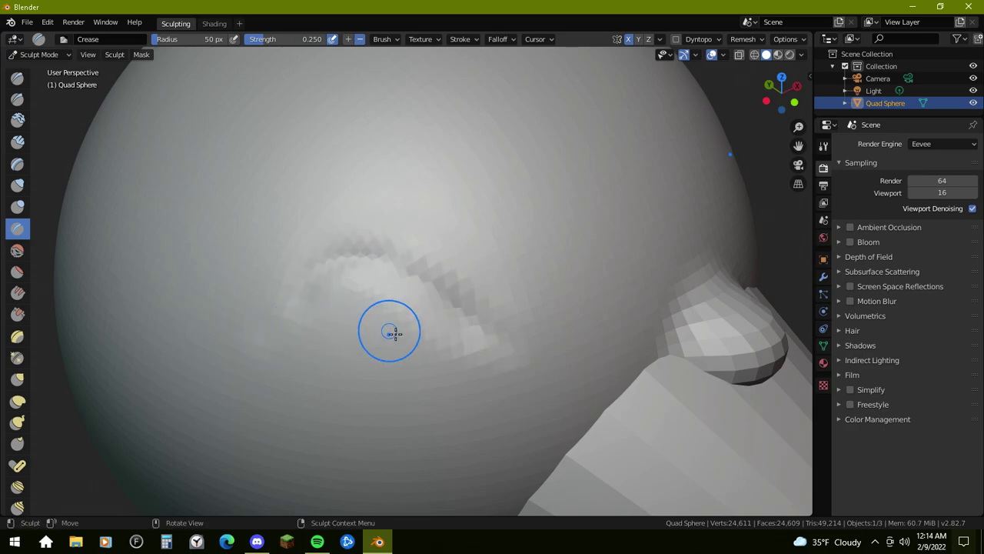
Step: Carve the eye's lower outline and extend the crease from its inner corner to the base of the cone
middle_click_drag(392, 334, 369, 292)
left_click_drag(268, 173, 275, 189)
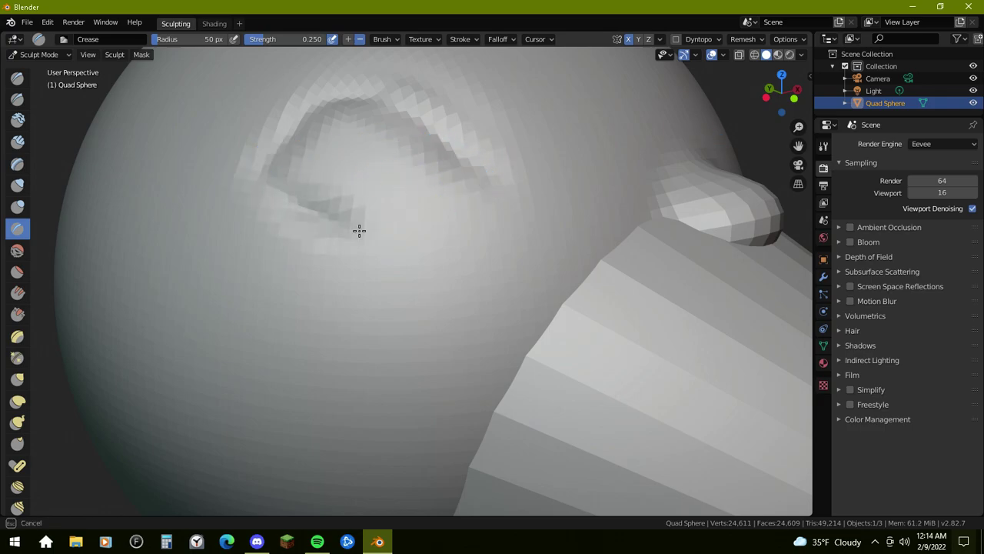
left_click_drag(385, 229, 436, 234)
left_click_drag(468, 164, 493, 210)
left_click_drag(412, 213, 457, 223)
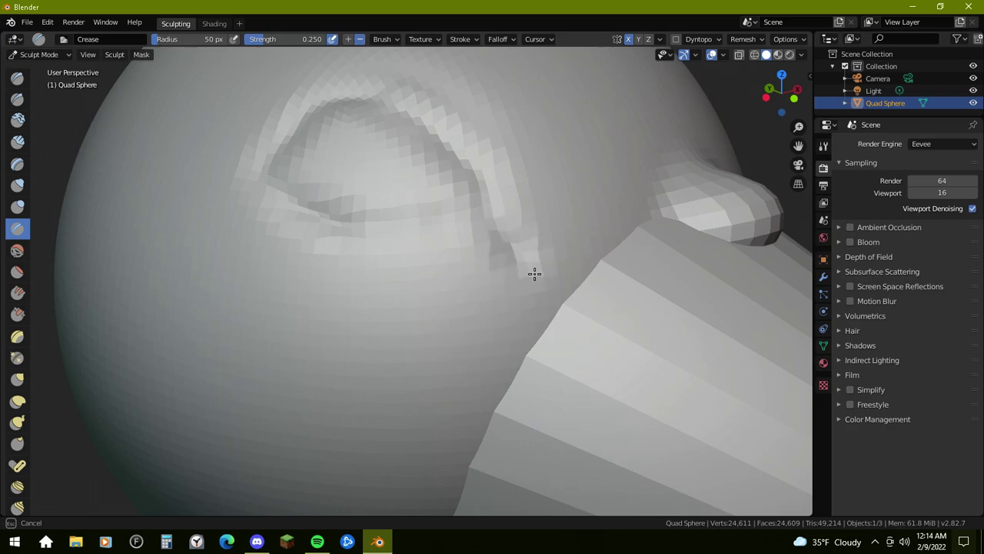
left_click_drag(554, 300, 551, 298)
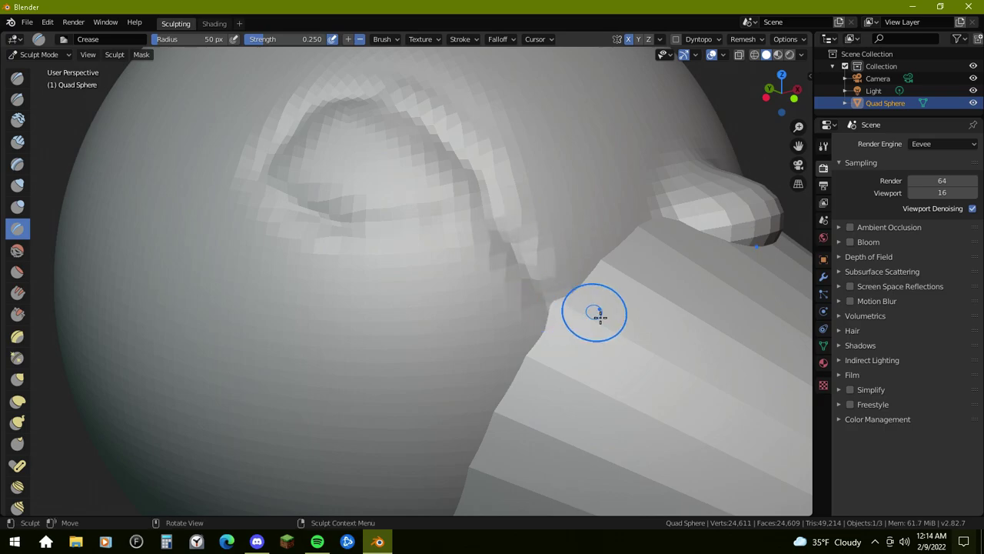
Step: Build up a raised rim around the base of the cone, including its underside, with the Draw brush
middle_click_drag(597, 314, 450, 323)
left_click(17, 78)
mouse_move(413, 359)
left_mouse_down()
mouse_move(553, 294)
mouse_move(581, 313)
left_mouse_up()
middle_click_drag(581, 313, 587, 273)
scroll(587, 273, "down", 2)
left_click_drag(419, 196, 406, 254)
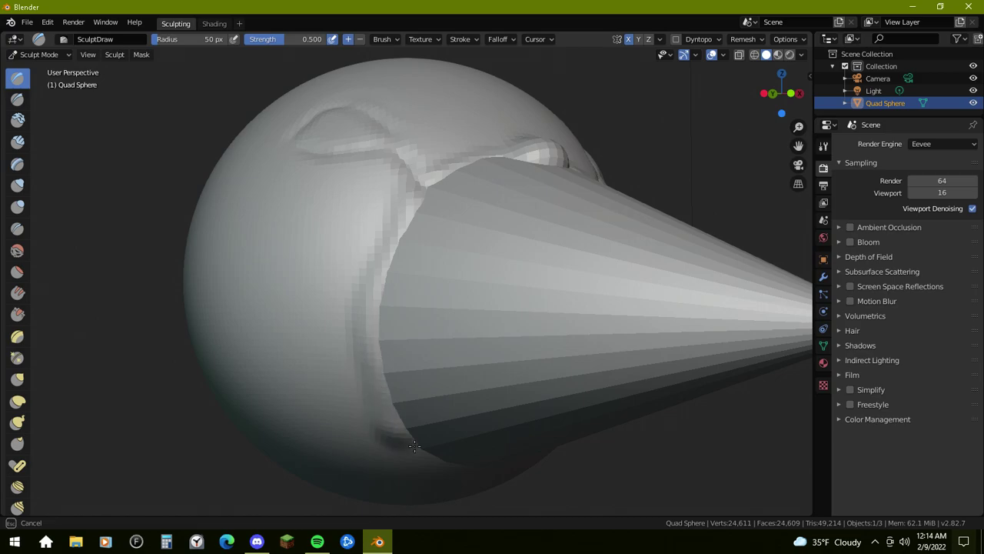
mouse_move(489, 465)
middle_mouse_down()
mouse_move(552, 376)
mouse_move(395, 321)
middle_mouse_up()
mouse_move(395, 320)
left_mouse_down()
mouse_move(380, 334)
mouse_move(422, 346)
left_mouse_up()
middle_click_drag(444, 246, 497, 340)
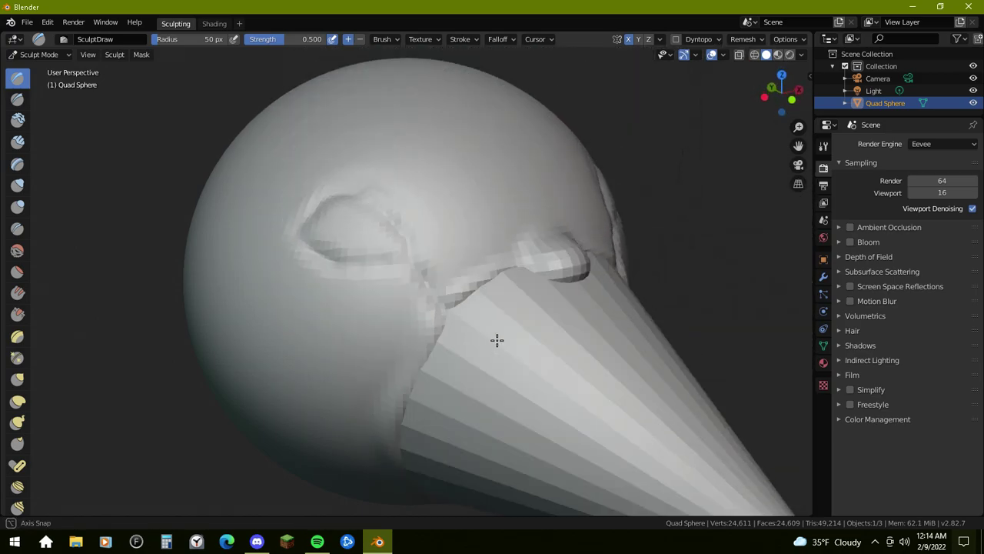
Step: Deepen the upper and outer outline of the eye with the Crease brush
scroll(497, 336, "up", 2)
middle_click_drag(413, 237, 441, 254)
scroll(441, 255, "up", 4)
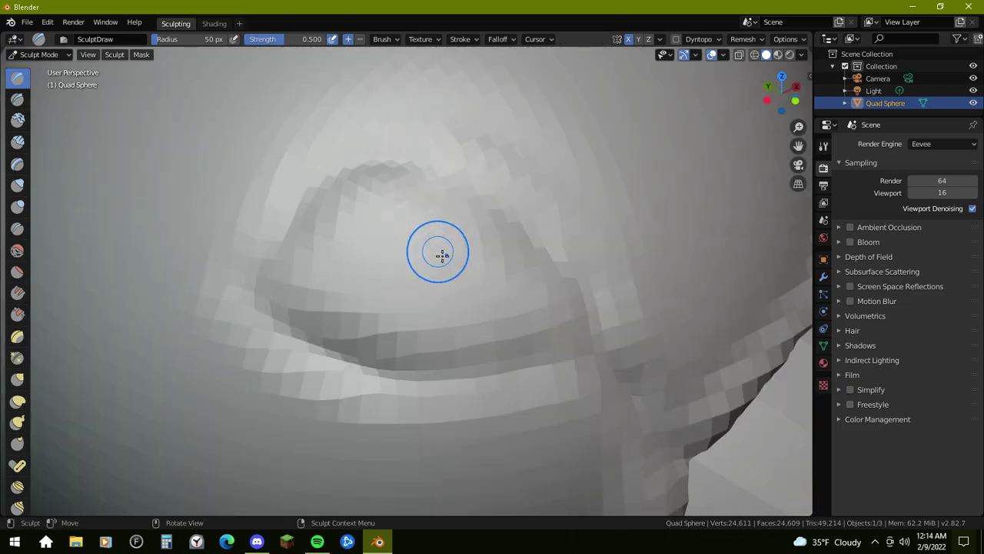
left_click(17, 230)
left_click_drag(388, 171, 404, 167)
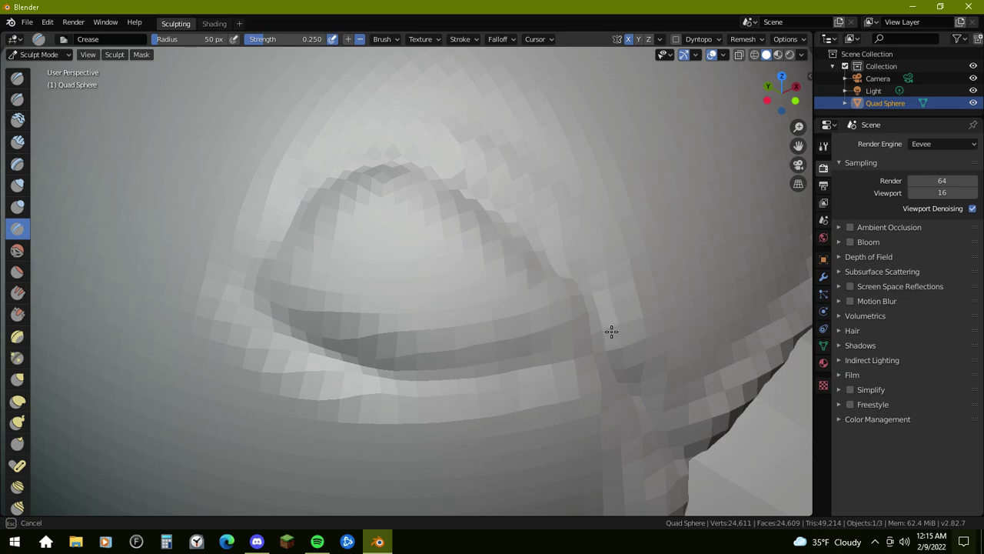
left_click_drag(269, 280, 289, 252)
Step: Raise a curved brow ridge above the eye with the Draw brush
scroll(390, 244, "down", 4)
mouse_move(461, 212)
middle_mouse_down()
mouse_move(424, 243)
mouse_move(446, 239)
middle_mouse_up()
left_click(16, 79)
mouse_move(265, 362)
left_mouse_down()
mouse_move(300, 385)
mouse_move(273, 393)
mouse_move(342, 355)
mouse_move(409, 427)
mouse_move(369, 362)
mouse_move(296, 350)
mouse_move(268, 393)
left_mouse_up()
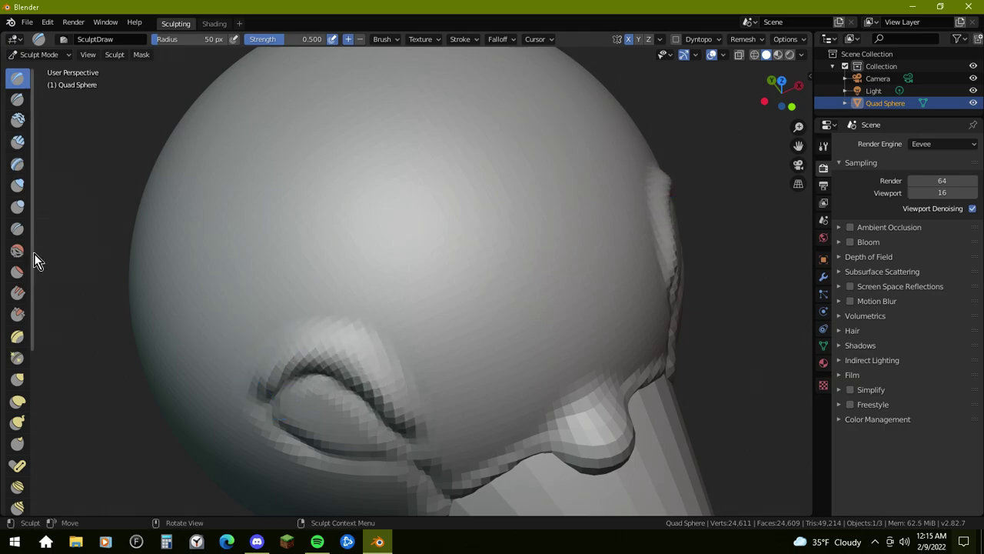
Step: Deepen the crease under the brow ridge, and work over the eye area with the Flatten/Contrast and Smooth brushes
left_click(17, 229)
middle_click_drag(318, 418, 341, 378)
scroll(341, 377, "up", 3)
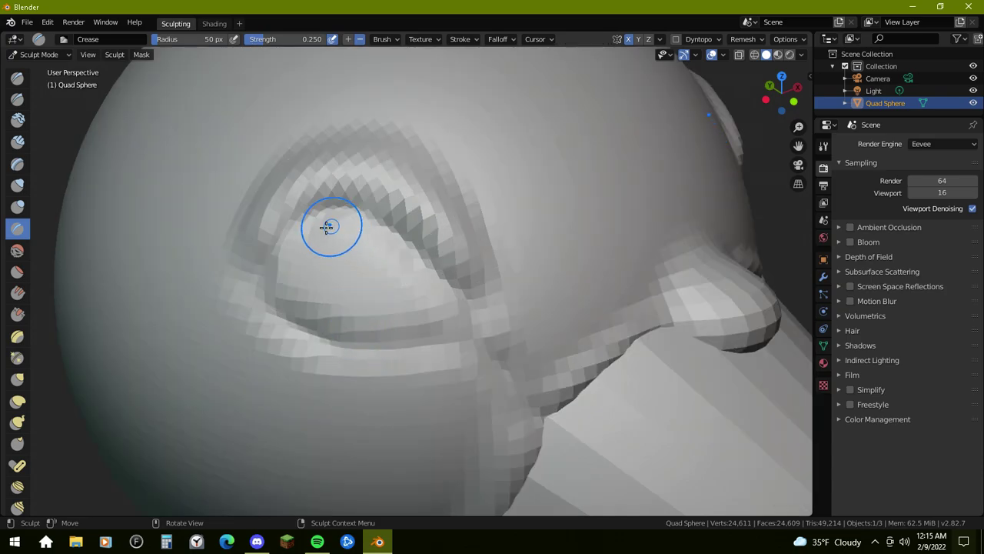
scroll(456, 297, "up", 3)
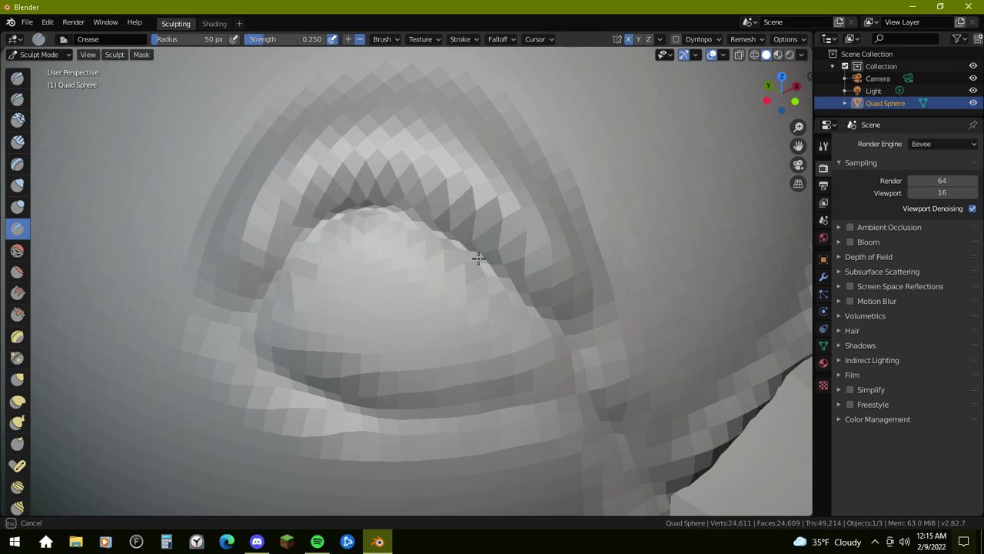
key("shift+t")
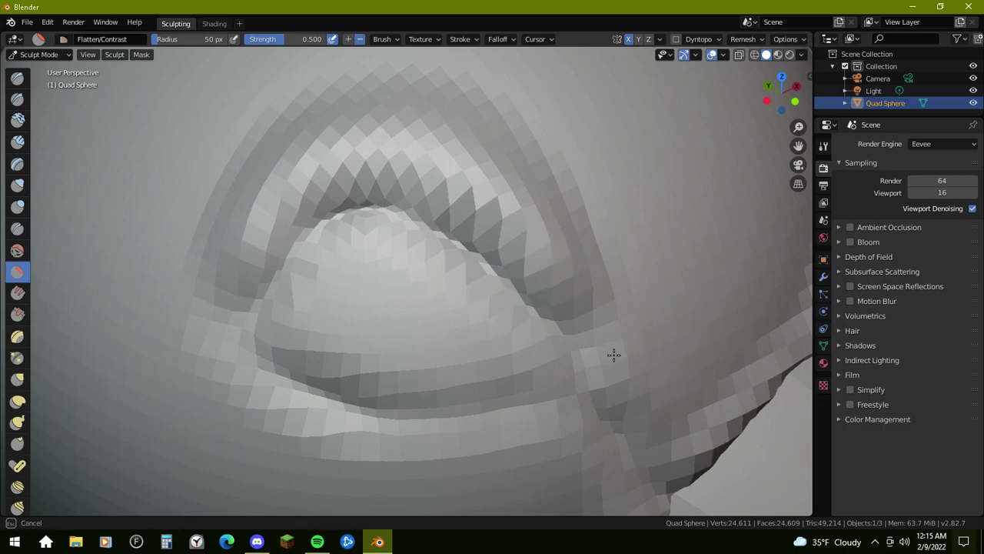
left_click(17, 250)
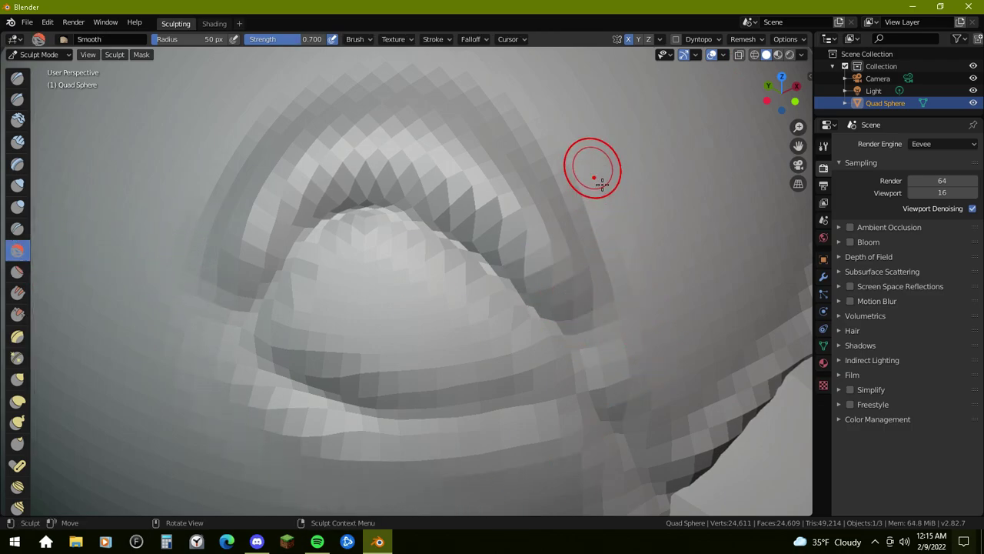
Step: Thicken the brow ridge over the eye with repeated Draw brush strokes from several angles
left_click(17, 78)
mouse_move(279, 252)
left_mouse_down()
mouse_move(249, 220)
mouse_move(402, 172)
mouse_move(533, 249)
mouse_move(316, 184)
mouse_move(620, 233)
left_mouse_up()
mouse_move(619, 233)
middle_mouse_down()
mouse_move(558, 266)
mouse_move(575, 263)
mouse_move(178, 329)
middle_mouse_up()
mouse_move(169, 322)
left_mouse_down()
mouse_move(184, 309)
mouse_move(230, 321)
mouse_move(279, 359)
mouse_move(253, 333)
mouse_move(334, 418)
left_mouse_up()
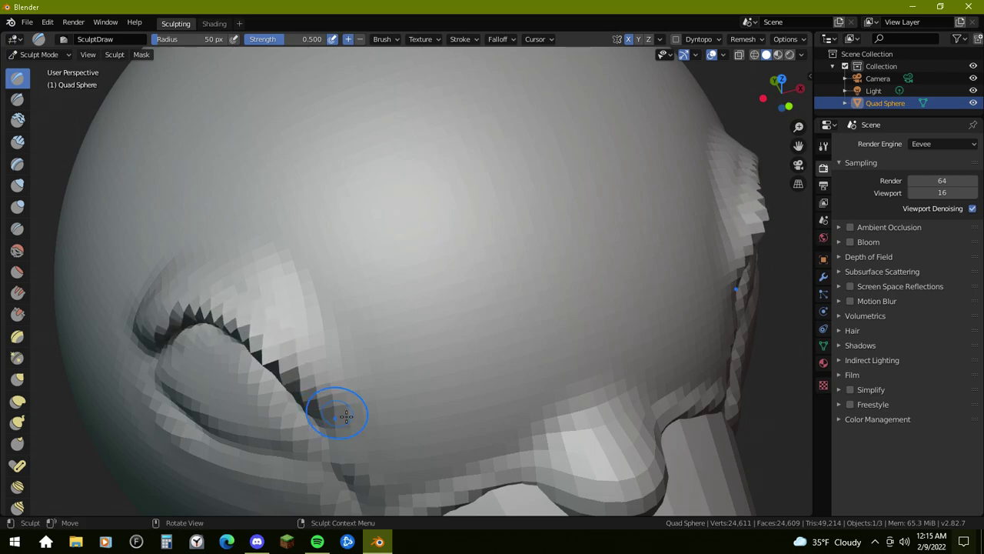
middle_click_drag(334, 418, 422, 362)
mouse_move(410, 223)
left_mouse_down()
mouse_move(397, 203)
mouse_move(446, 209)
mouse_move(348, 221)
left_mouse_up()
mouse_move(481, 224)
left_mouse_down()
mouse_move(575, 334)
mouse_move(550, 286)
mouse_move(373, 215)
mouse_move(315, 286)
mouse_move(415, 212)
mouse_move(560, 231)
left_mouse_up()
middle_click_drag(560, 231, 419, 262)
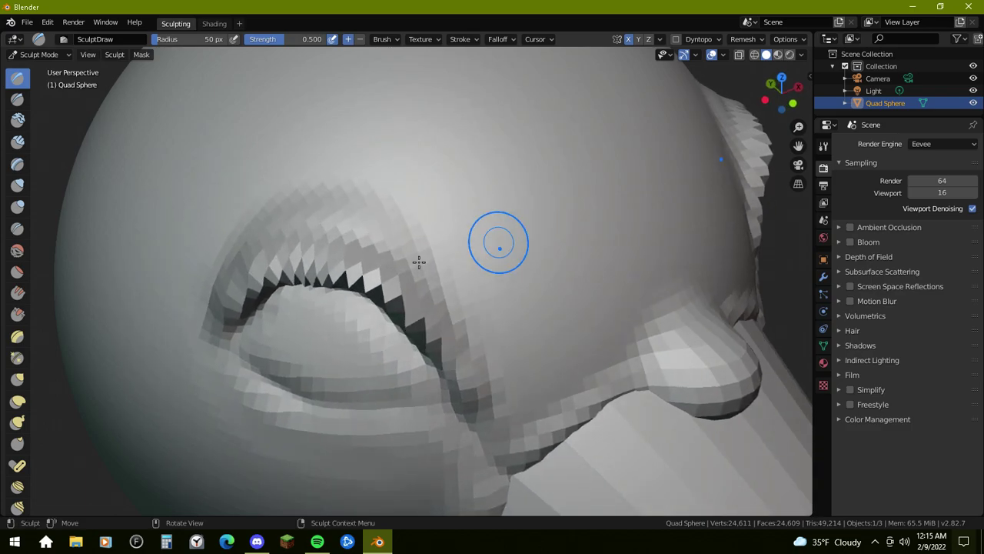
Step: Sharpen the boundary between the thickened brow and the eyeball with the Crease brush
left_click(19, 230)
scroll(353, 292, "up", 3)
mouse_move(355, 293)
middle_mouse_down()
mouse_move(384, 277)
mouse_move(382, 286)
middle_mouse_up()
left_click_drag(325, 226, 332, 209)
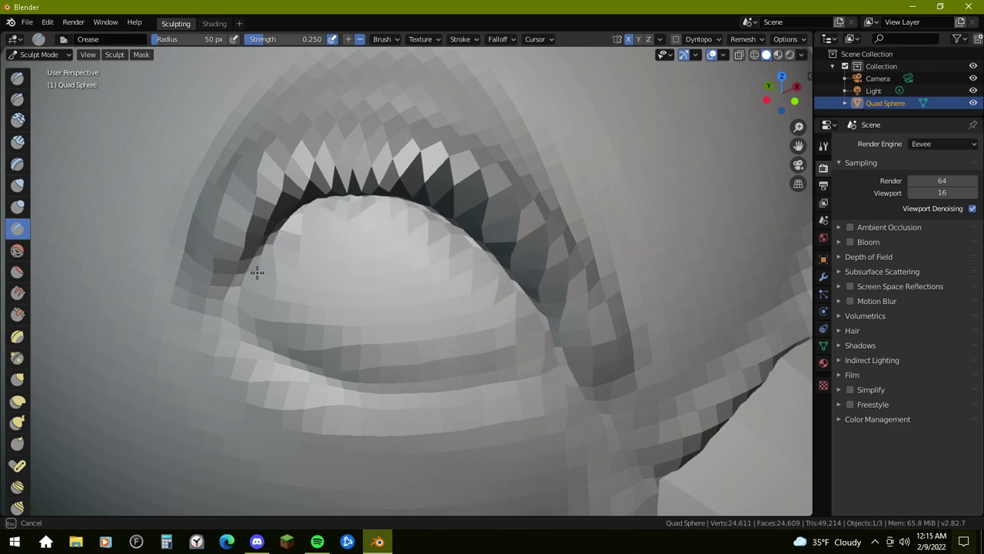
left_click_drag(244, 274, 244, 286)
Step: Carve a V-shaped crease across the top of the head, pointing down the forehead
scroll(447, 320, "down", 7)
mouse_move(452, 319)
middle_mouse_down()
mouse_move(497, 292)
mouse_move(480, 296)
mouse_move(550, 272)
middle_mouse_up()
scroll(458, 264, "up", 3)
scroll(469, 246, "down", 3)
mouse_move(483, 215)
middle_mouse_down()
mouse_move(502, 146)
mouse_move(526, 226)
mouse_move(525, 184)
mouse_move(551, 255)
mouse_move(514, 373)
mouse_move(500, 359)
middle_mouse_up()
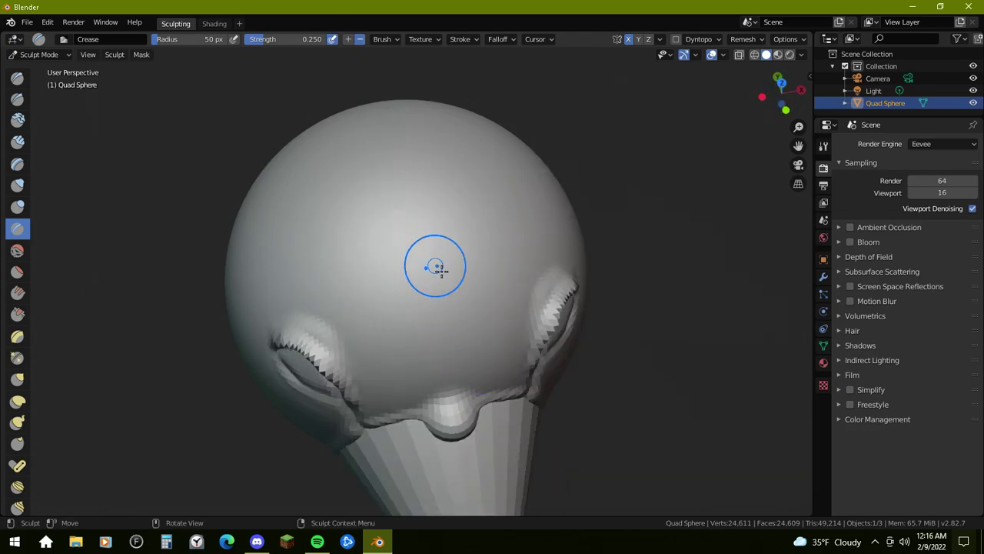
mouse_move(435, 270)
left_mouse_down()
mouse_move(420, 254)
mouse_move(436, 252)
left_mouse_up()
scroll(421, 254, "up", 2)
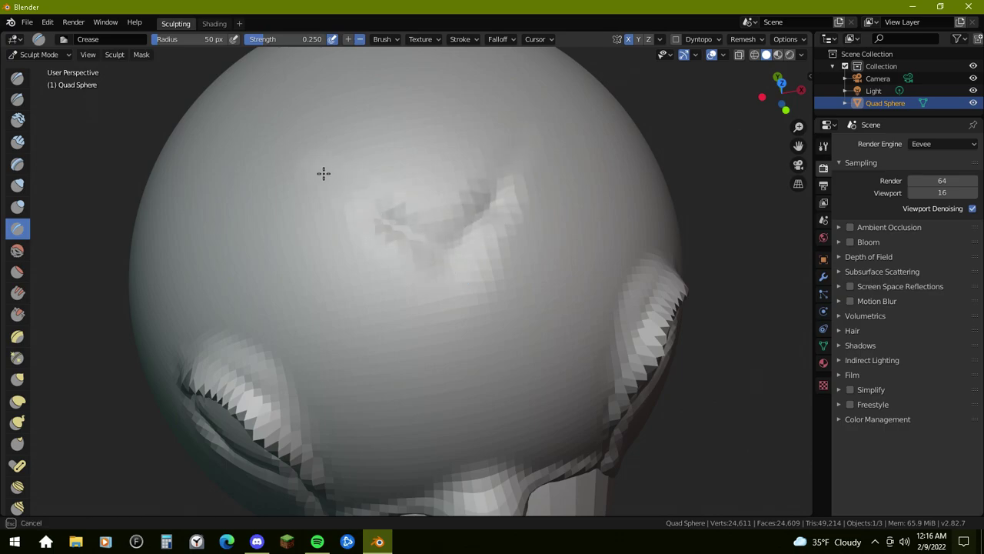
left_click_drag(322, 174, 286, 146)
mouse_move(331, 195)
middle_mouse_down()
mouse_move(395, 220)
mouse_move(439, 273)
middle_mouse_up()
left_click_drag(502, 313, 493, 314)
left_click_drag(255, 325, 258, 325)
Step: Continue the forehead crease from the end of the V down the side of the head behind the eye
mouse_move(361, 328)
middle_mouse_down()
mouse_move(374, 305)
mouse_move(425, 282)
middle_mouse_up()
left_click_drag(447, 167, 407, 201)
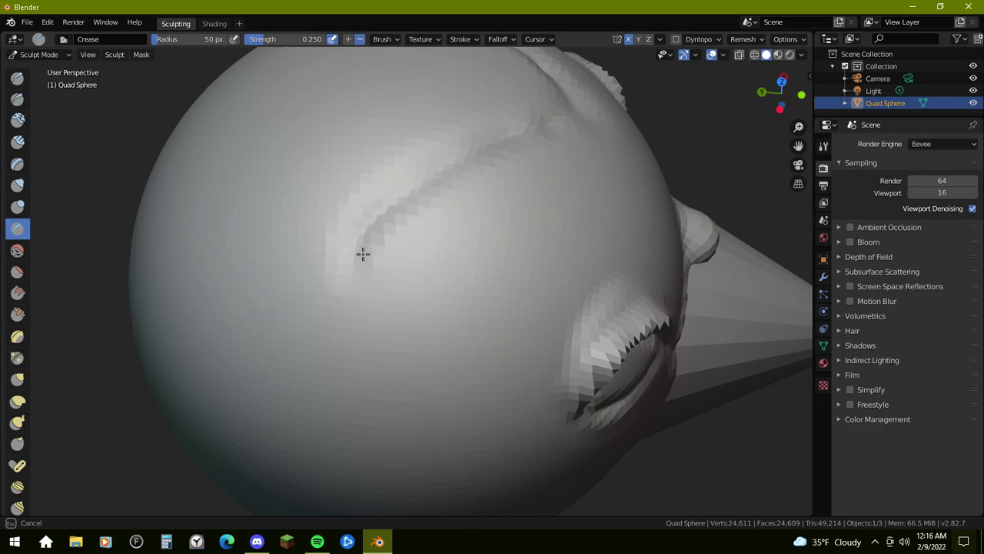
middle_click_drag(351, 366, 461, 269)
left_click_drag(364, 266, 362, 336)
middle_click_drag(511, 343, 492, 300)
left_click_drag(330, 136, 338, 177)
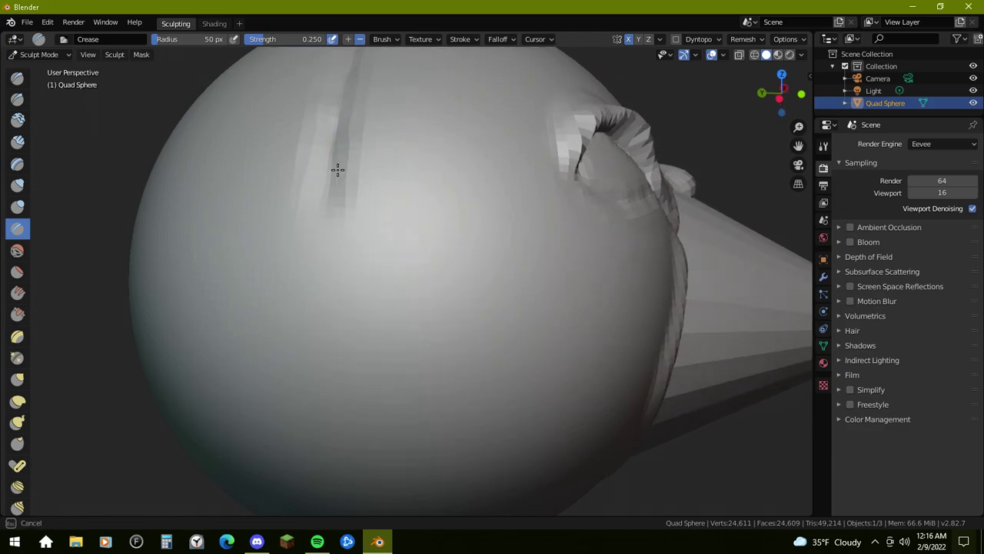
left_click_drag(336, 234, 328, 367)
middle_click_drag(492, 374, 485, 327)
left_click_drag(297, 154, 291, 286)
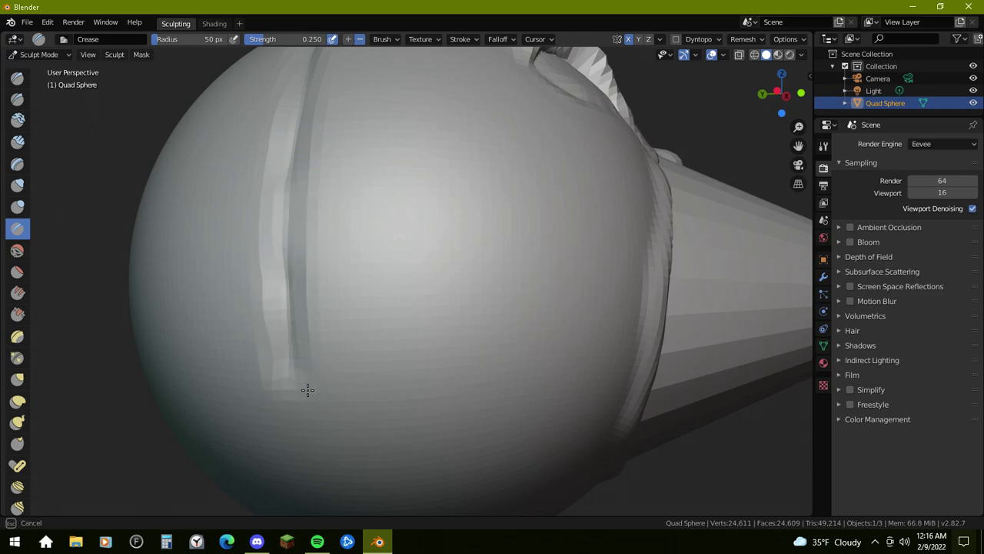
Step: Carry the side crease underneath the head so that both mirrored sides meet
mouse_move(439, 369)
middle_mouse_down()
mouse_move(463, 330)
mouse_move(439, 230)
middle_mouse_up()
left_click_drag(399, 177, 408, 202)
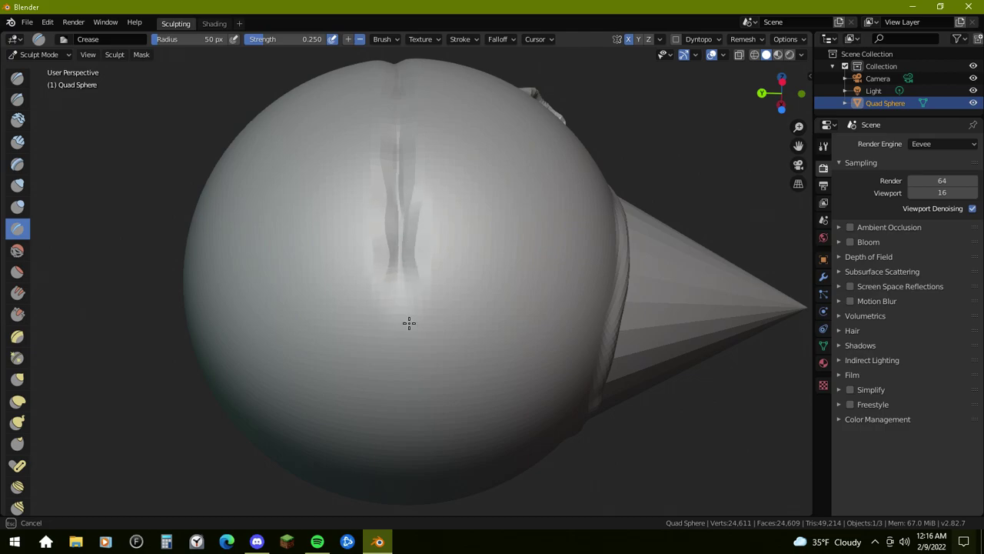
left_click_drag(408, 322, 410, 303)
mouse_move(552, 376)
middle_mouse_down()
mouse_move(536, 312)
mouse_move(439, 208)
middle_mouse_up()
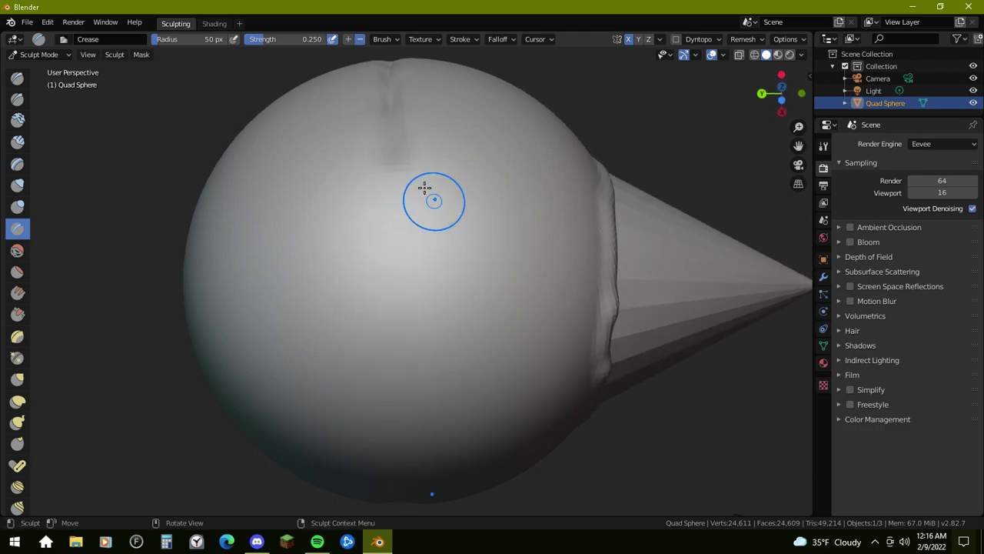
left_click_drag(395, 136, 397, 214)
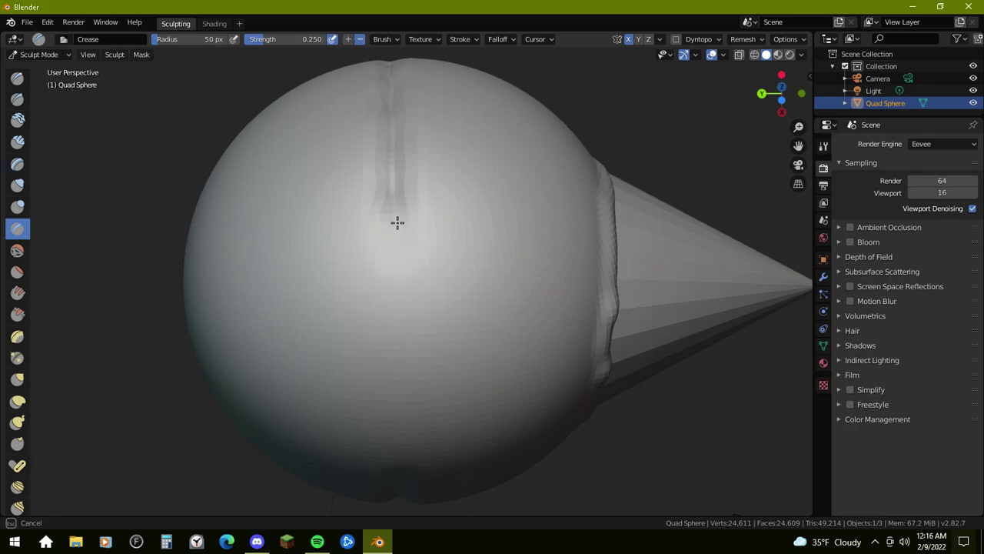
mouse_move(400, 318)
left_mouse_down()
mouse_move(402, 366)
mouse_move(406, 281)
left_mouse_up()
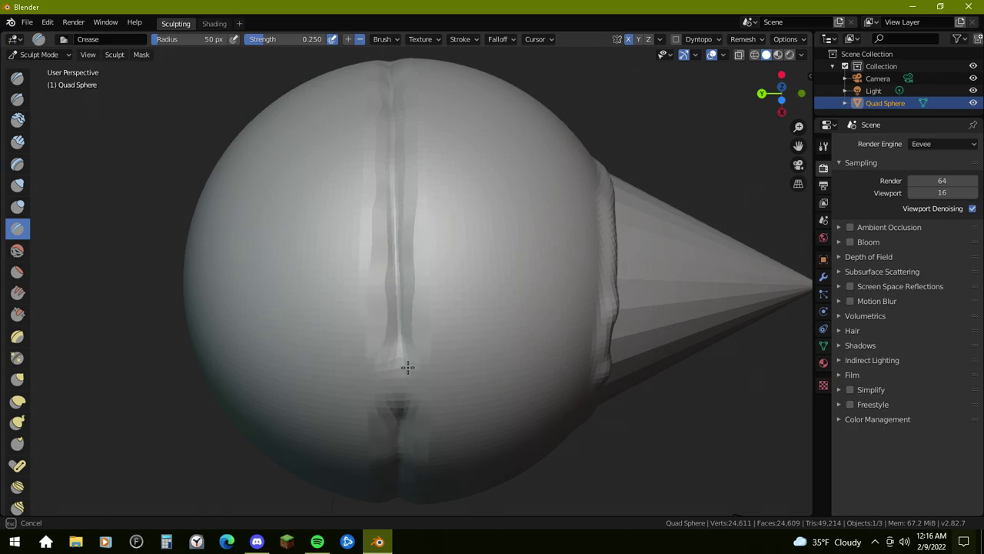
left_click_drag(400, 130, 400, 131)
Step: Deepen the tip of the V-shaped crease in the middle of the forehead
mouse_move(550, 196)
middle_mouse_down()
mouse_move(408, 359)
mouse_move(403, 405)
middle_mouse_up()
scroll(394, 400, "up", 1)
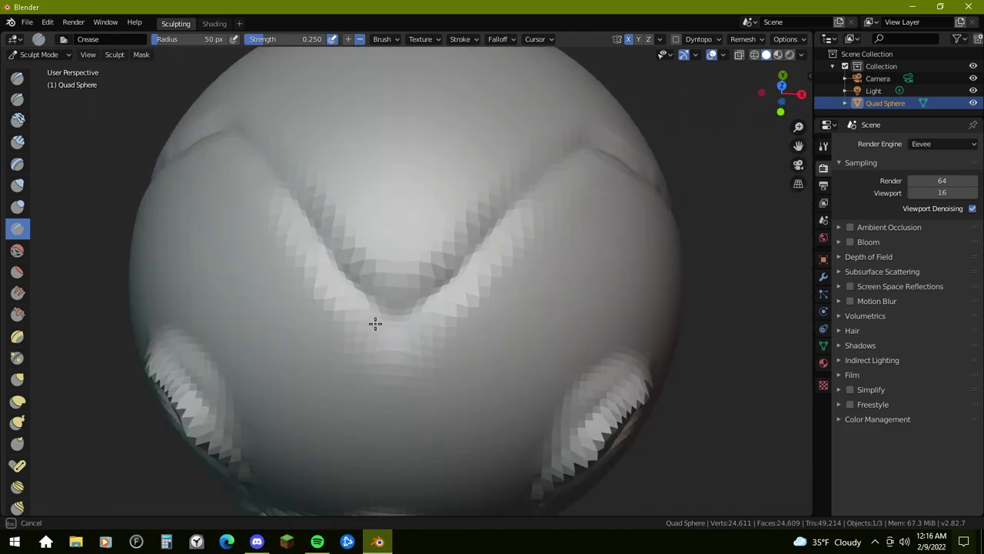
left_click_drag(408, 307, 409, 309)
Step: Build up a raised ridge with the Draw brush along the middle of the forehead, from the V tip to the nose bump
middle_click_drag(589, 351, 618, 259)
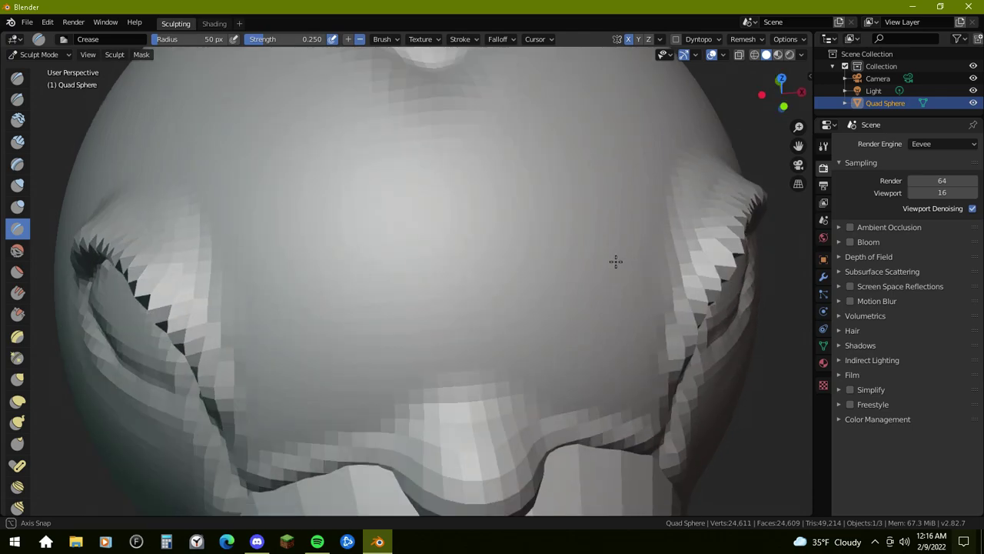
left_click(17, 79)
mouse_move(474, 369)
left_mouse_down()
mouse_move(464, 290)
mouse_move(455, 371)
mouse_move(416, 284)
mouse_move(437, 413)
mouse_move(431, 292)
mouse_move(469, 221)
mouse_move(450, 275)
mouse_move(456, 400)
mouse_move(474, 261)
mouse_move(463, 280)
mouse_move(468, 345)
left_mouse_up()
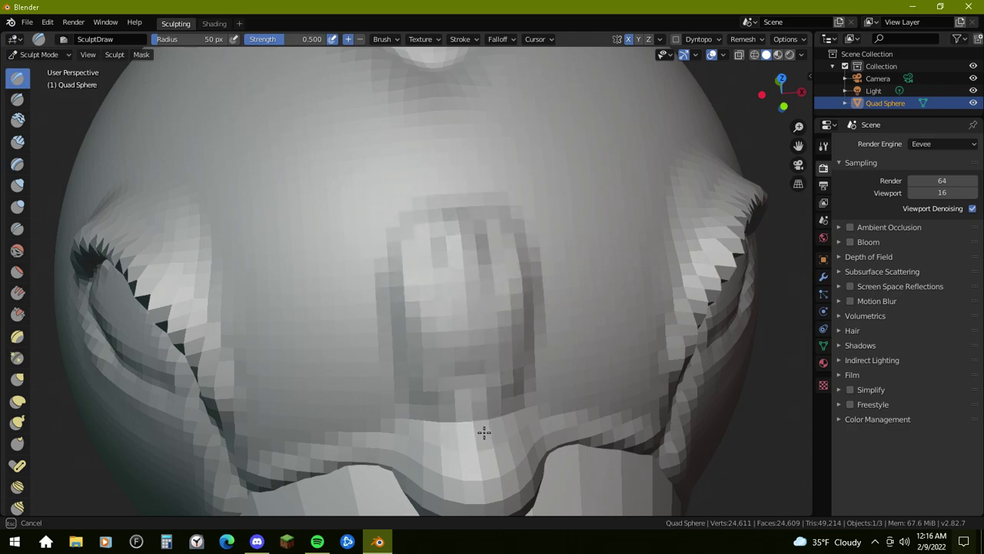
left_click_drag(475, 232, 484, 261)
mouse_move(600, 336)
middle_mouse_down()
mouse_move(666, 325)
mouse_move(628, 285)
middle_mouse_up()
mouse_move(628, 285)
left_mouse_down()
mouse_move(592, 147)
mouse_move(646, 254)
mouse_move(631, 167)
mouse_move(694, 345)
mouse_move(628, 187)
mouse_move(573, 116)
mouse_move(583, 137)
left_mouse_up()
middle_click_drag(551, 164, 510, 213)
mouse_move(483, 280)
left_mouse_down()
mouse_move(464, 299)
mouse_move(453, 192)
mouse_move(466, 202)
mouse_move(486, 430)
left_mouse_up()
Step: Use the Crease brush to cut a groove down the front side of the eye socket toward the beak rim
scroll(600, 435, "down", 5)
mouse_move(600, 436)
middle_mouse_down()
mouse_move(550, 388)
mouse_move(636, 345)
middle_mouse_up()
left_click(17, 229)
scroll(515, 317, "up", 5)
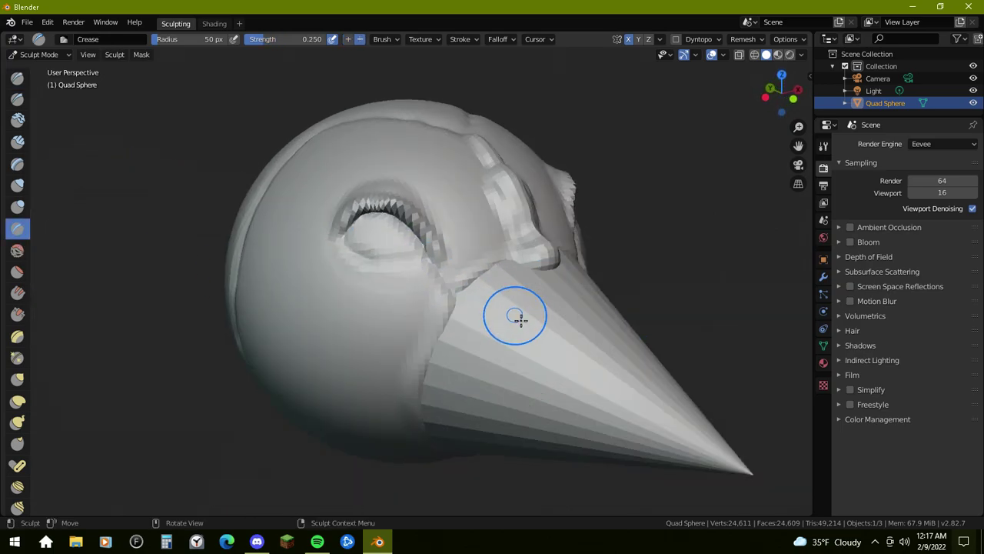
scroll(515, 317, "up", 2)
left_click_drag(461, 218, 552, 341)
left_click_drag(466, 217, 465, 235)
Step: Carve a crease along the lower eyelid from the back corner of the eye to its front corner
scroll(500, 283, "up", 2)
middle_click_drag(516, 292, 528, 301)
left_click_drag(297, 251, 382, 323)
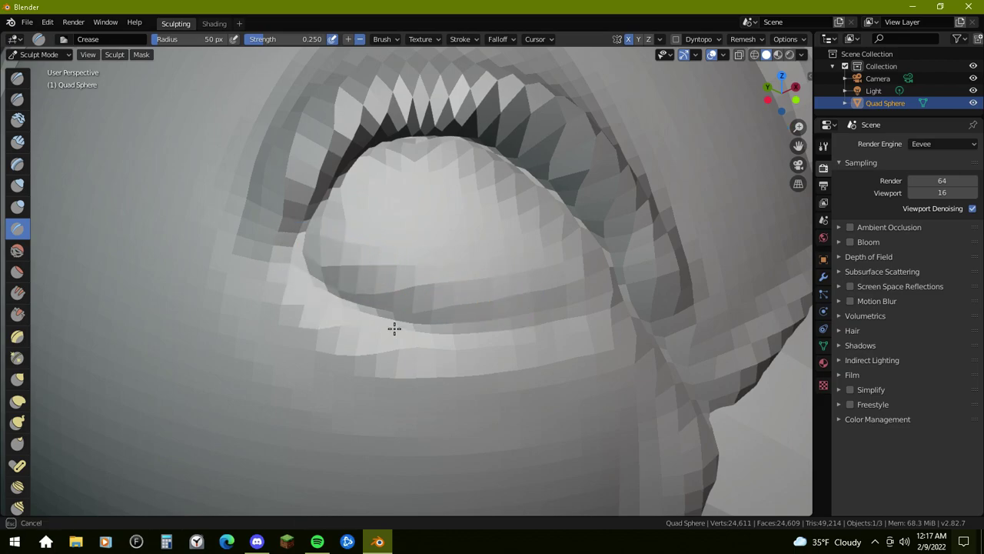
left_click_drag(460, 334, 607, 306)
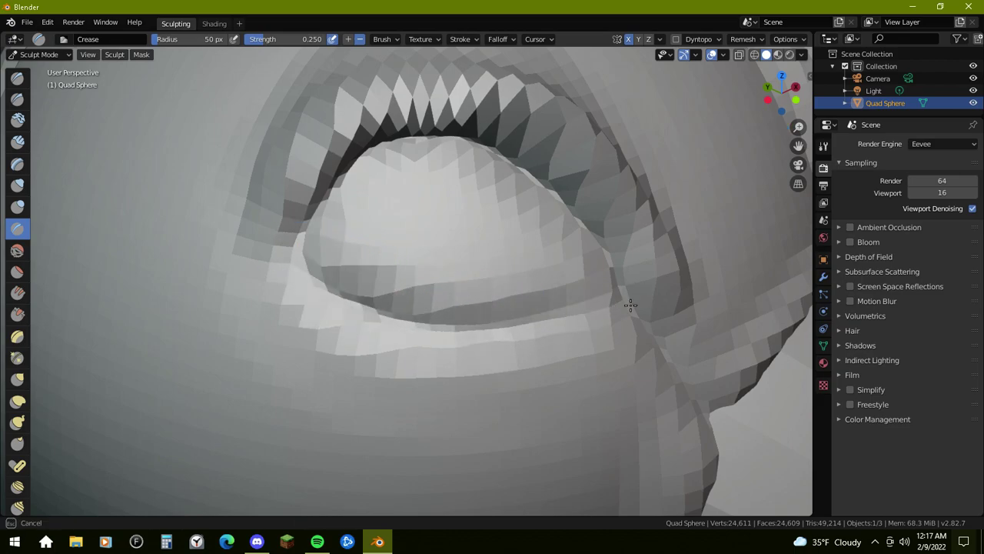
Step: Carve mirrored creases along both sides of the middle forehead ridge, from above the nose bump upward
mouse_move(729, 337)
middle_mouse_down()
mouse_move(648, 334)
mouse_move(649, 346)
middle_mouse_up()
mouse_move(452, 207)
left_mouse_down()
mouse_move(464, 257)
mouse_move(461, 207)
mouse_move(521, 452)
left_mouse_up()
scroll(531, 384, "down", 3)
left_click_drag(404, 259, 409, 267)
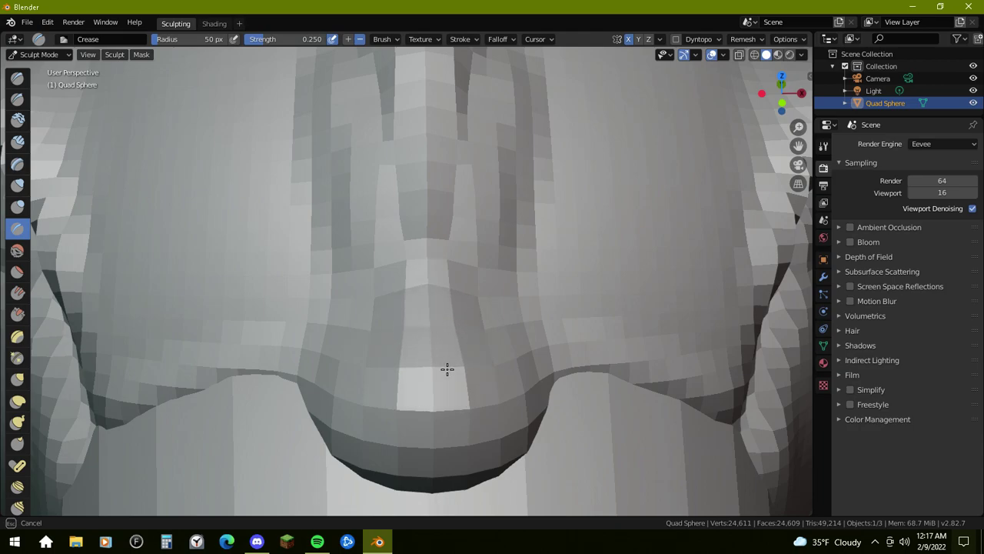
middle_click_drag(431, 290, 479, 311)
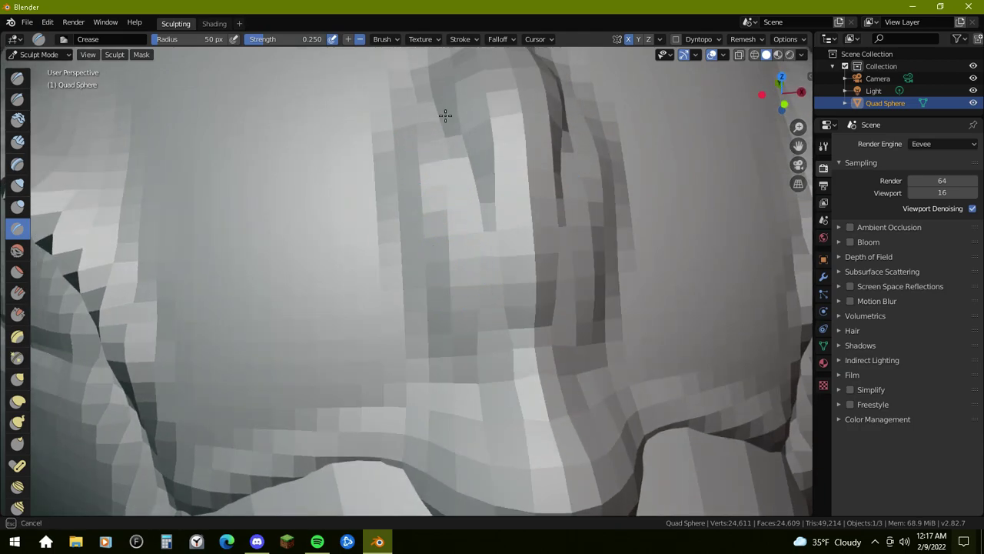
mouse_move(446, 139)
middle_mouse_down()
mouse_move(408, 193)
mouse_move(443, 217)
middle_mouse_up()
left_click_drag(443, 216, 381, 169)
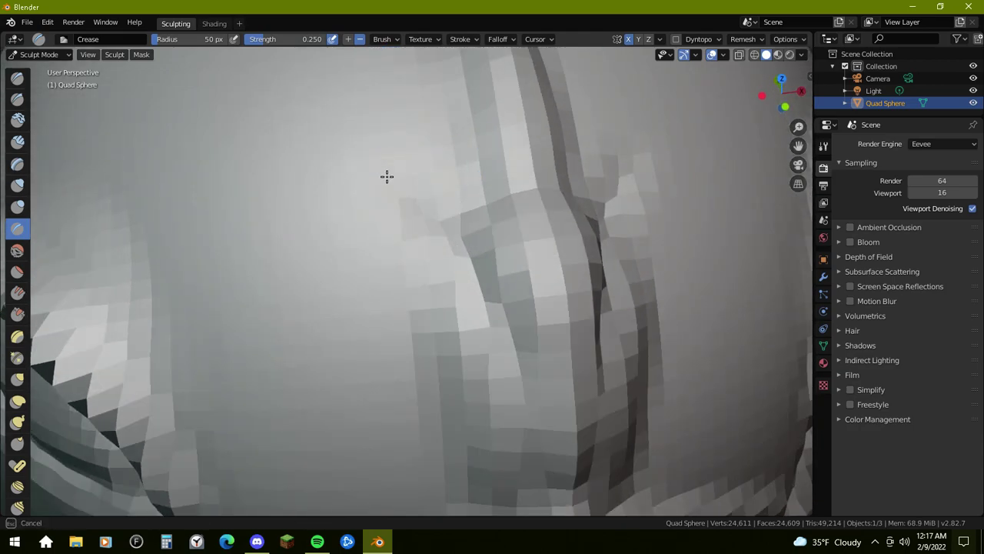
Step: Deepen the mirrored frown creases that run diagonally outward and upward from the forehead ridge
scroll(499, 340, "down", 8)
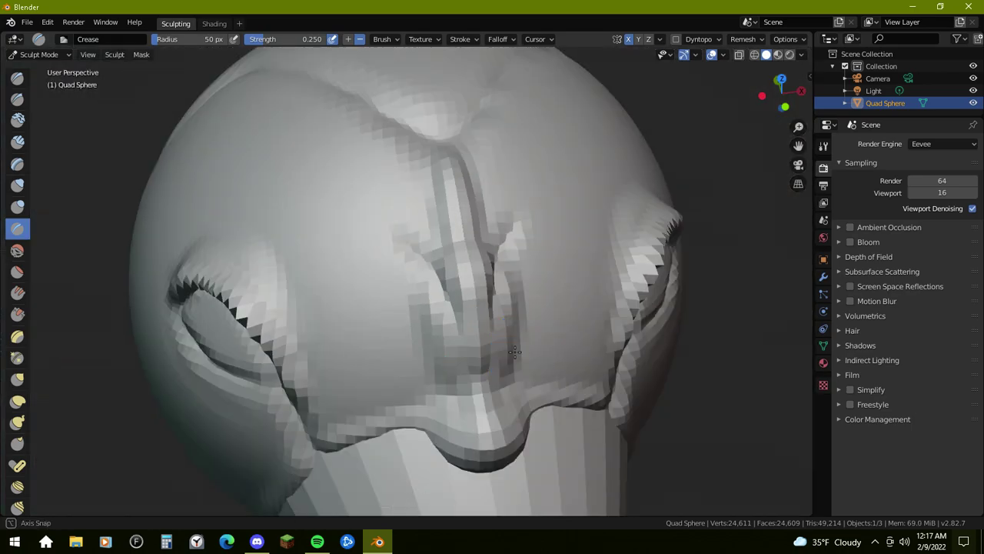
scroll(496, 336, "up", 2)
left_click_drag(356, 156, 369, 221)
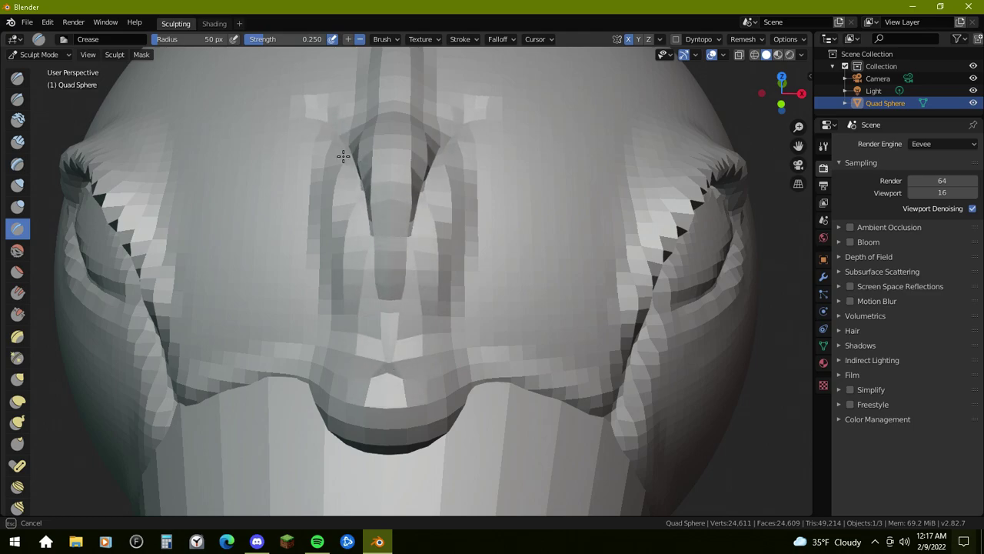
middle_click_drag(314, 131, 356, 176)
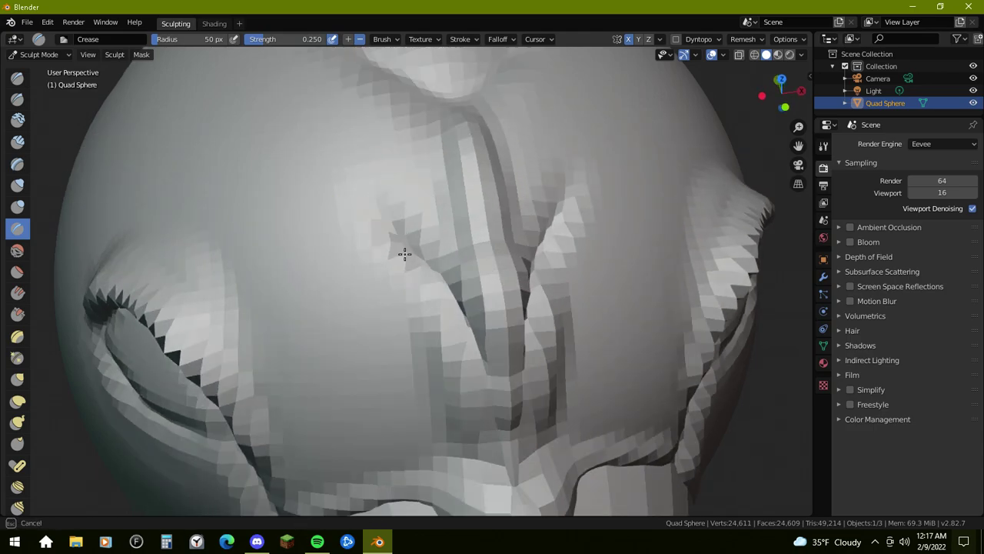
left_click_drag(386, 224, 431, 270)
left_click_drag(472, 345, 484, 386)
Step: Carve a crease from the front corner of the eye down the cheek beside the beak rim, curving backward at its lower end
scroll(479, 395, "down", 4)
mouse_move(430, 383)
middle_mouse_down()
mouse_move(467, 352)
mouse_move(474, 323)
middle_mouse_up()
scroll(481, 329, "up", 5)
mouse_move(490, 336)
left_mouse_down()
mouse_move(520, 292)
mouse_move(491, 387)
mouse_move(505, 365)
left_mouse_up()
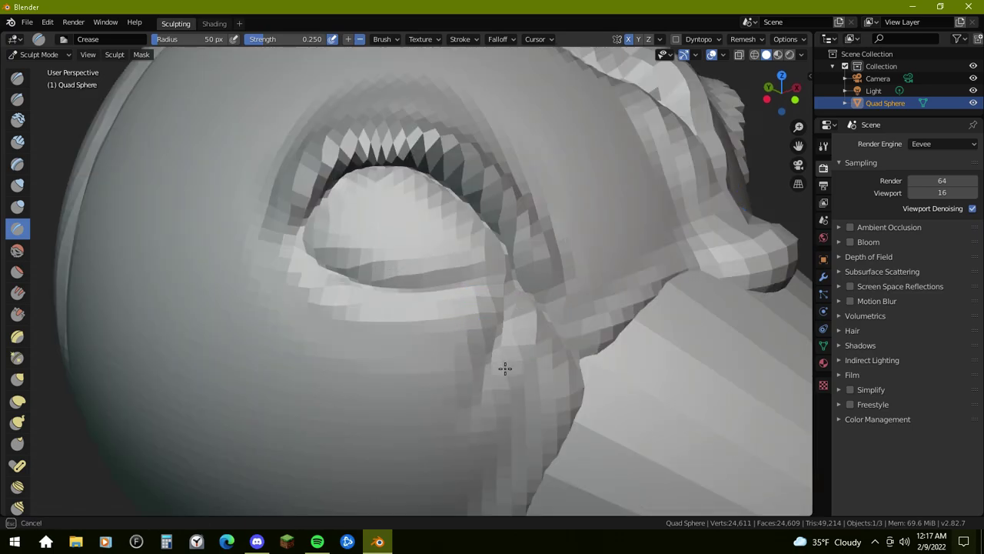
left_click_drag(476, 438, 472, 408)
middle_click_drag(564, 397, 568, 373)
left_click_drag(472, 264, 469, 330)
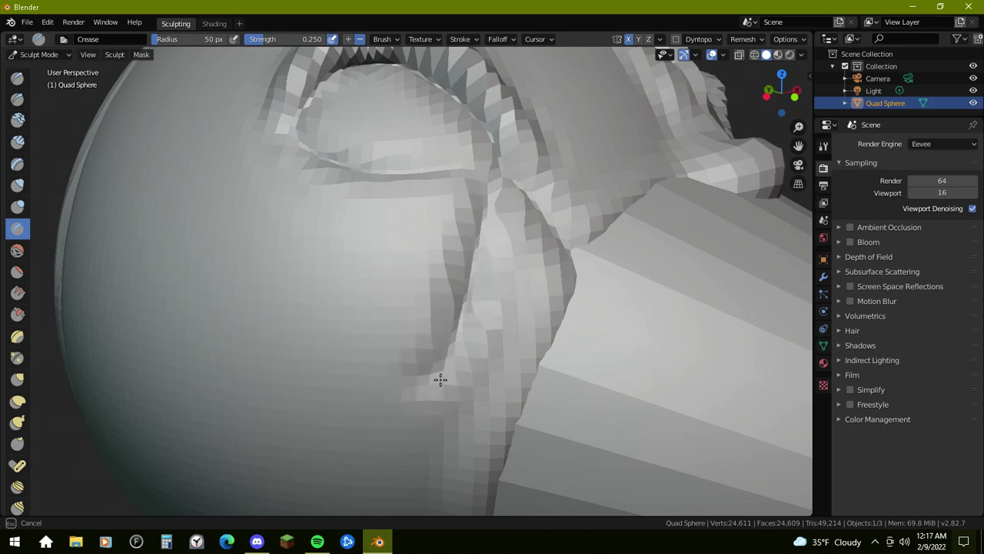
left_click_drag(462, 323, 411, 378)
Step: Carve two mirrored creases on the underside of the head, from the beak rim back toward the rear groove
scroll(457, 301, "down", 8)
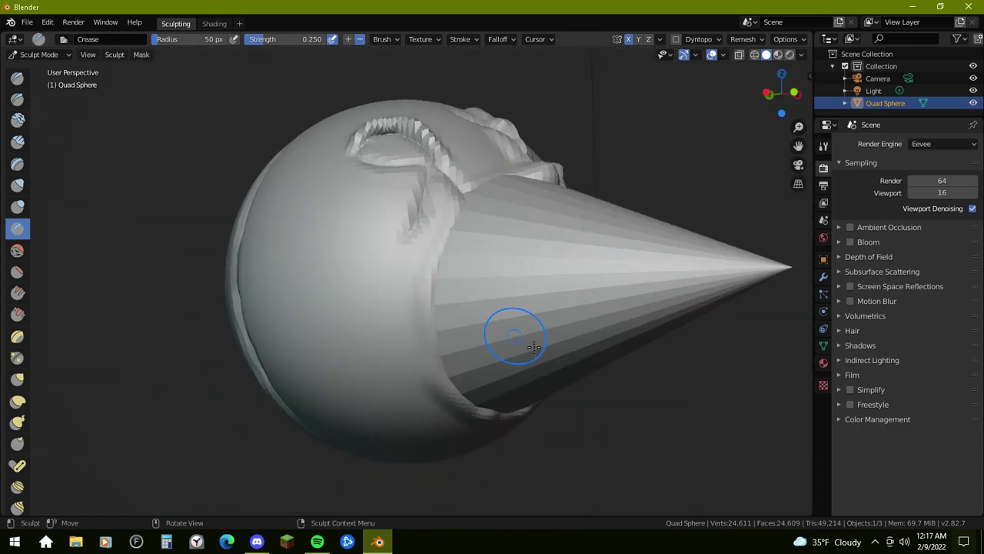
middle_click_drag(534, 346, 475, 254)
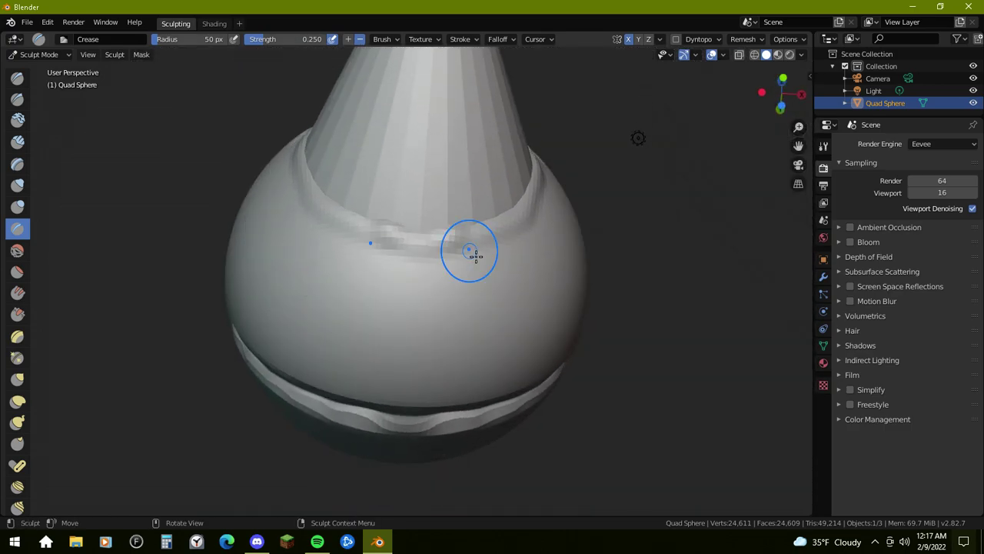
scroll(474, 255, "up", 5)
mouse_move(336, 177)
left_mouse_down()
mouse_move(345, 162)
mouse_move(321, 218)
mouse_move(318, 291)
mouse_move(298, 328)
left_mouse_up()
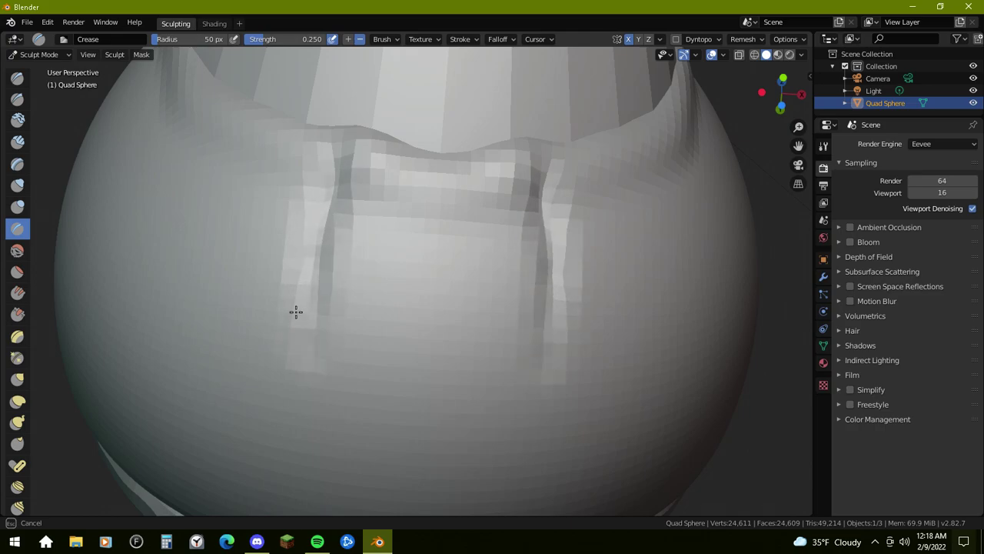
mouse_move(316, 392)
left_mouse_down()
mouse_move(345, 193)
mouse_move(314, 380)
left_mouse_up()
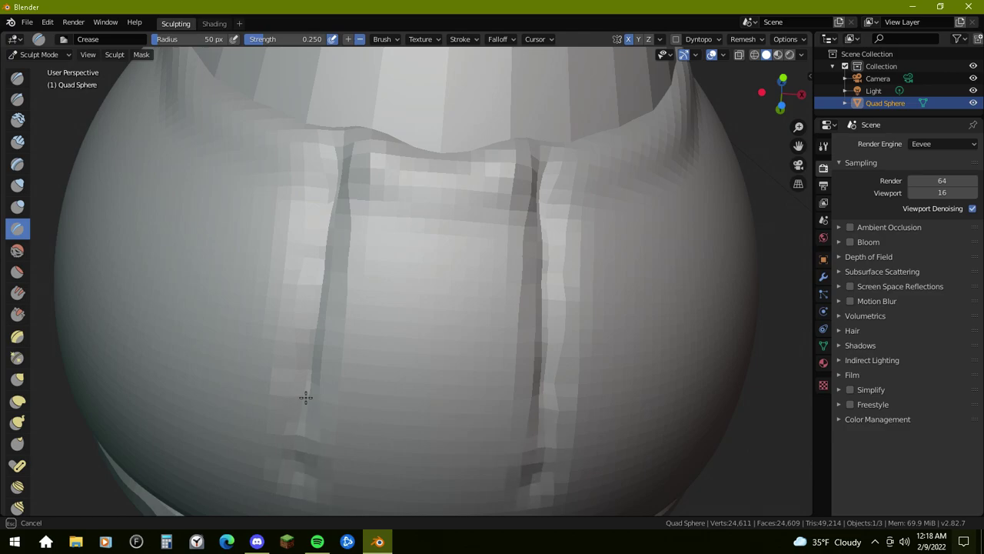
middle_click_drag(439, 329, 423, 279)
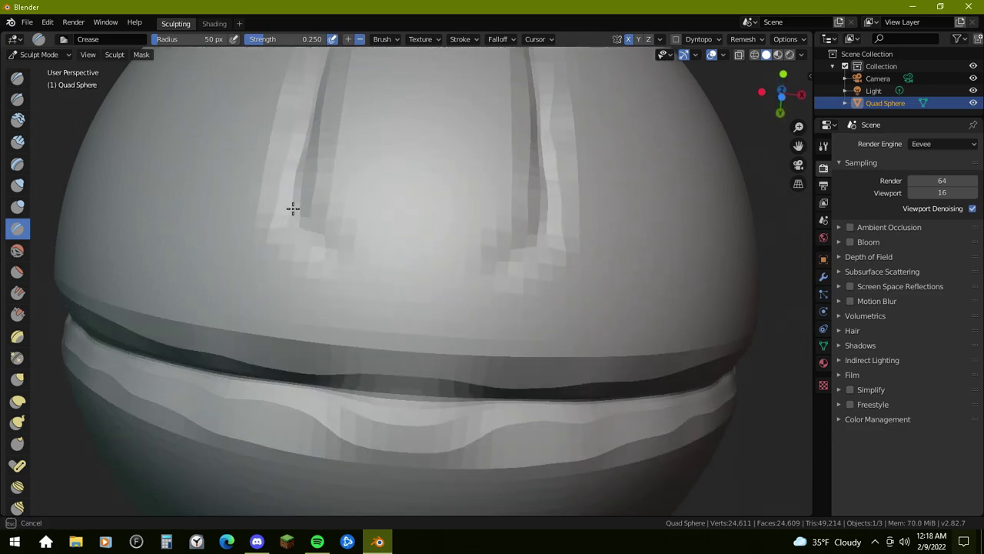
mouse_move(389, 152)
middle_mouse_down()
mouse_move(446, 213)
mouse_move(453, 277)
middle_mouse_up()
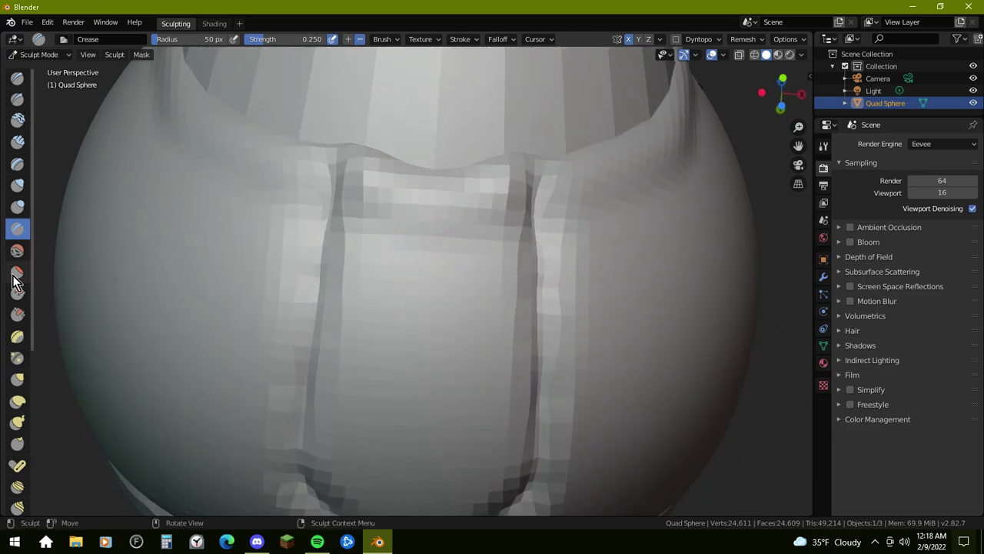
Step: Soften the two underside creases and the surface between them with the Smooth brush
left_click(17, 252)
mouse_move(422, 224)
left_mouse_down()
mouse_move(383, 303)
mouse_move(359, 184)
mouse_move(328, 392)
left_mouse_up()
middle_click_drag(522, 399, 459, 263)
left_click_drag(506, 120, 495, 116)
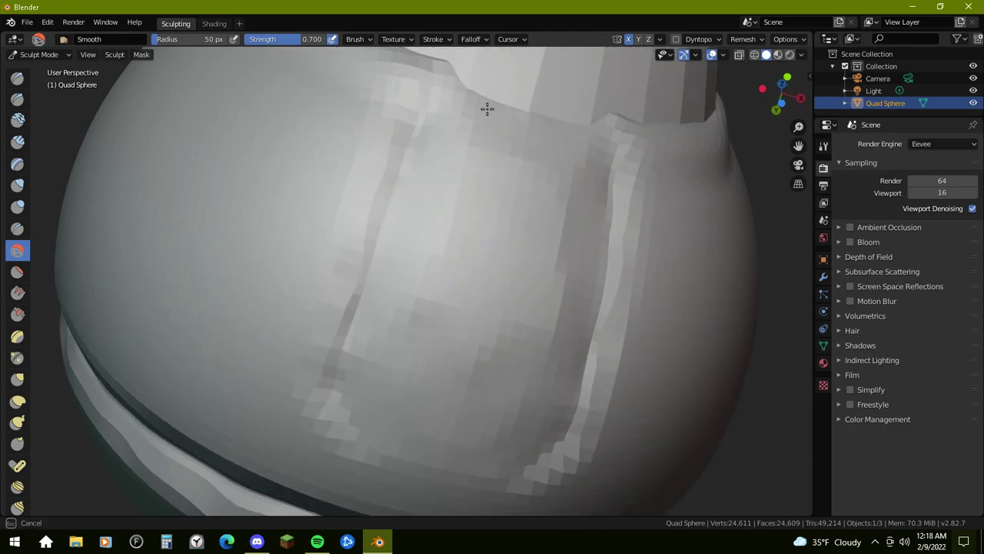
mouse_move(520, 161)
left_mouse_down()
mouse_move(417, 336)
mouse_move(384, 268)
mouse_move(371, 340)
left_mouse_up()
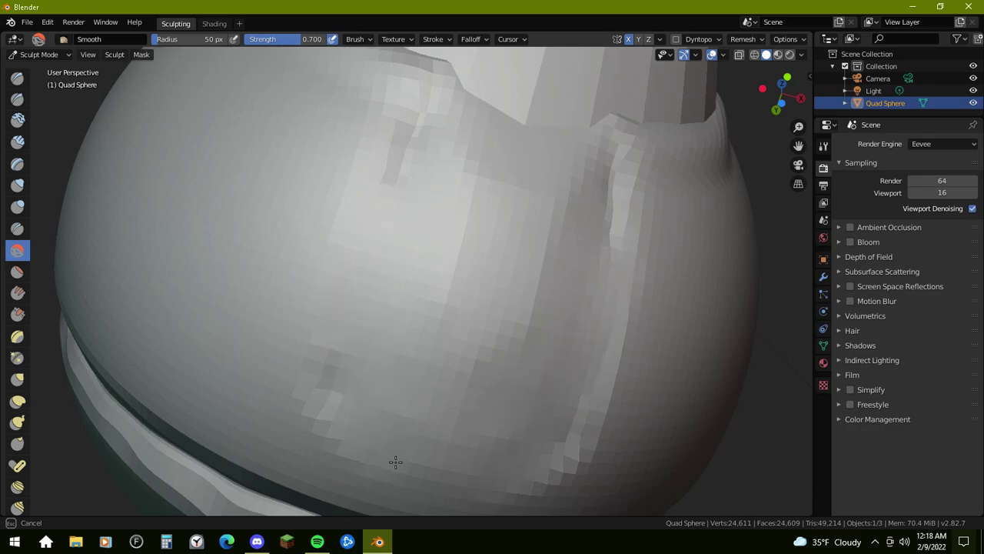
Step: Retrace the softened underside creases with the Crease brush from the beak rim toward the rear groove
left_click(17, 228)
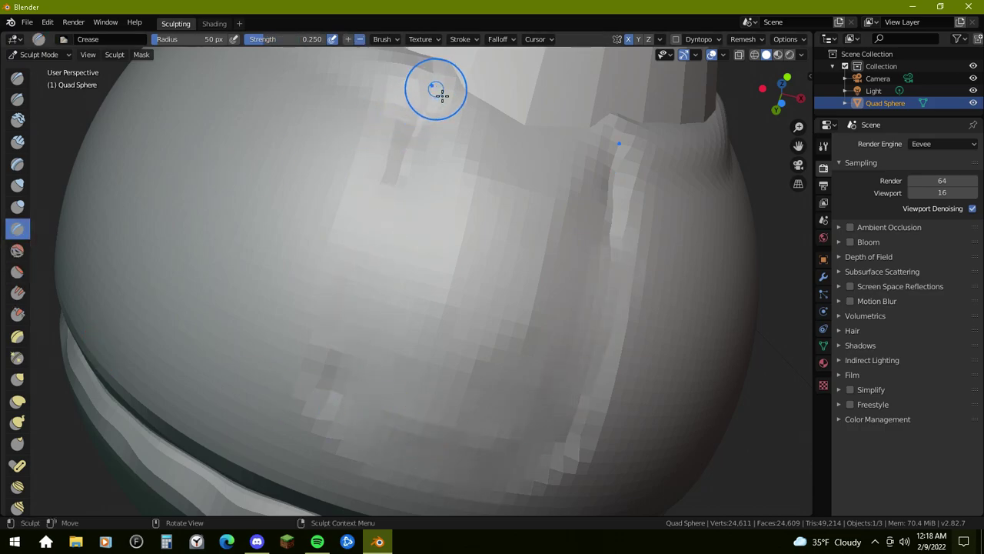
left_click_drag(415, 169, 348, 364)
mouse_move(358, 422)
left_mouse_down()
mouse_move(395, 220)
mouse_move(468, 110)
left_mouse_up()
Step: Deepen the front cheek crease and add a curved crease below the eye that runs back from it
scroll(500, 108, "down", 4)
mouse_move(527, 103)
middle_mouse_down()
mouse_move(590, 194)
mouse_move(509, 256)
middle_mouse_up()
scroll(510, 256, "up", 4)
middle_click_drag(379, 263, 453, 233)
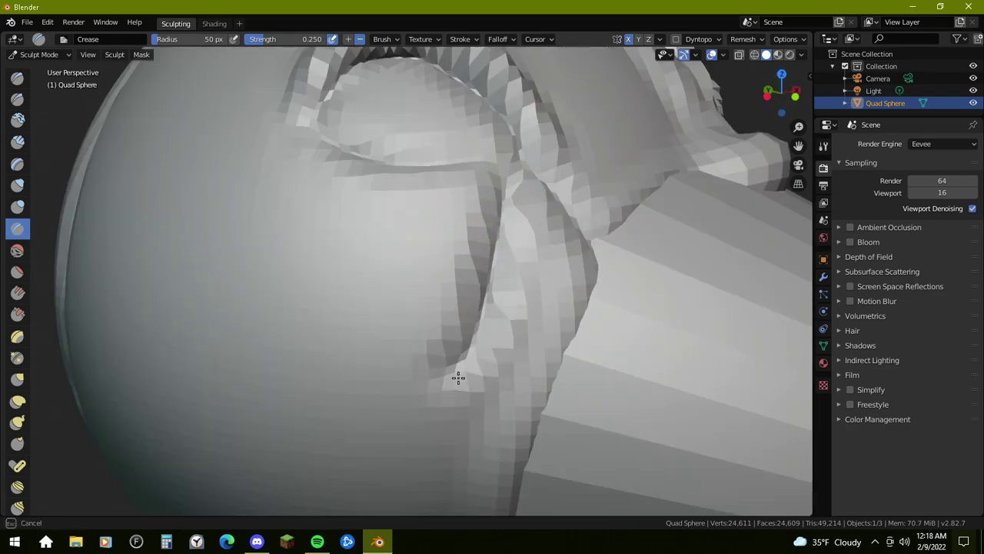
mouse_move(487, 340)
left_mouse_down()
mouse_move(439, 303)
mouse_move(457, 180)
mouse_move(470, 226)
mouse_move(462, 240)
left_mouse_up()
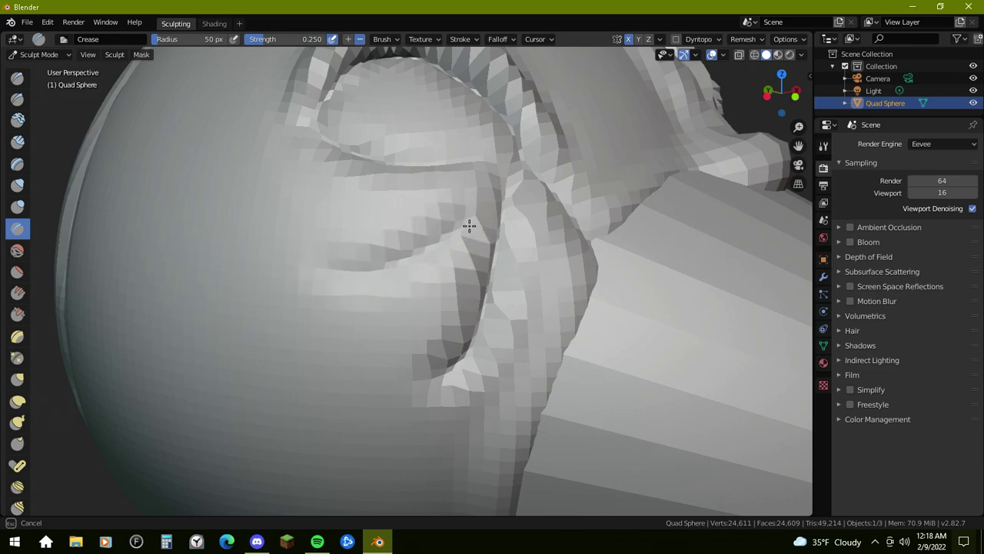
left_click_drag(482, 205, 481, 217)
Step: Carve a diagonal crease across the lower cheek, running back and down from the beak rim
middle_click_drag(583, 311, 570, 276)
scroll(530, 290, "down", 3)
scroll(485, 305, "up", 2)
left_click_drag(393, 242, 404, 246)
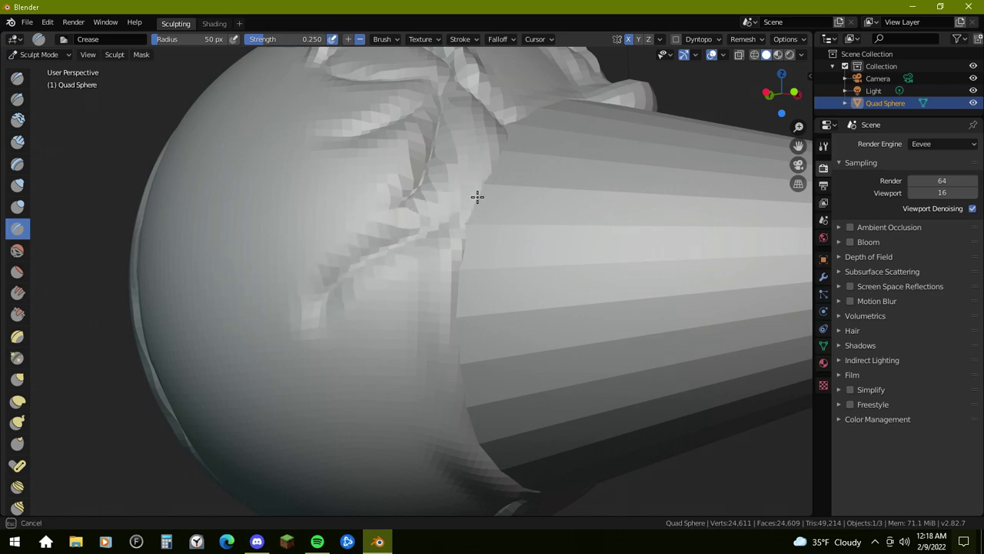
left_click_drag(468, 224, 472, 221)
Step: Deepen the lower cheek crease and fork its rear end into two branches
scroll(593, 212, "down", 3)
mouse_move(593, 215)
middle_mouse_down()
mouse_move(532, 246)
mouse_move(503, 276)
mouse_move(582, 286)
middle_mouse_up()
scroll(514, 317, "up", 8)
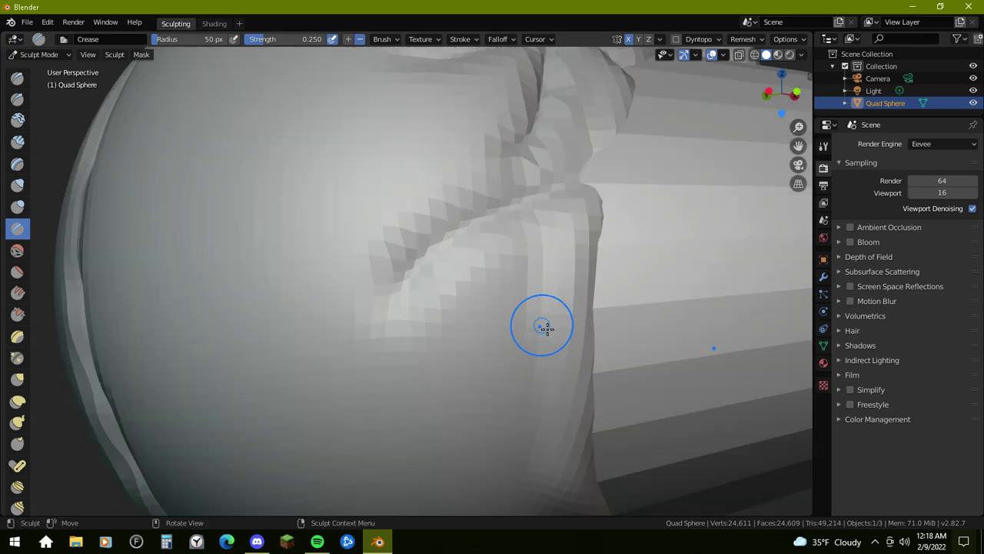
left_click_drag(608, 201, 513, 217)
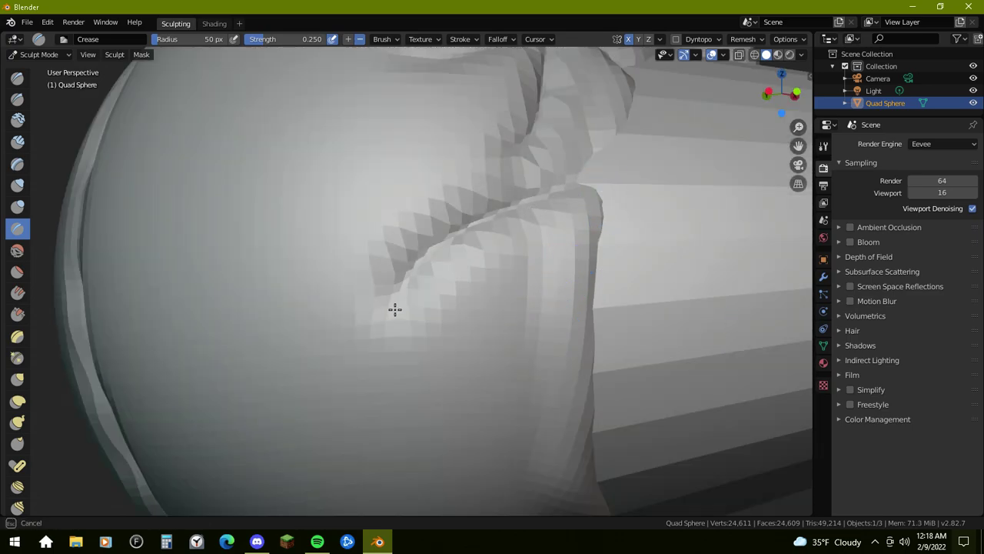
left_click_drag(398, 317, 367, 361)
mouse_move(500, 209)
left_mouse_down()
mouse_move(422, 239)
mouse_move(441, 252)
mouse_move(338, 305)
left_mouse_up()
Step: Flatten the raised edges of the cheek creases with the Flatten/Contrast brush
key("shift+t")
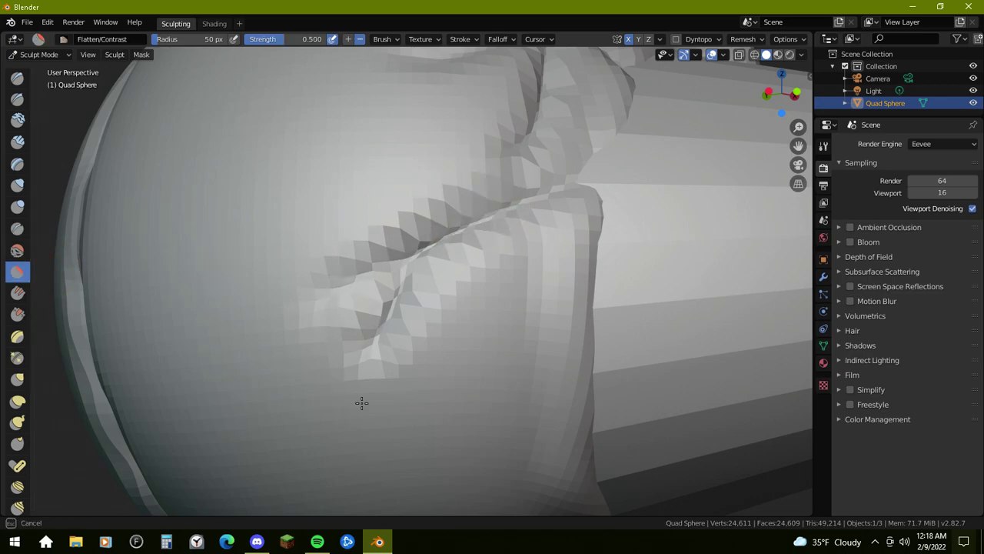
left_click_drag(495, 188, 498, 187)
middle_click_drag(660, 141, 646, 189)
mouse_move(504, 175)
left_mouse_down()
mouse_move(512, 220)
mouse_move(500, 279)
left_mouse_up()
left_click_drag(379, 259, 412, 222)
Step: Switch back to the Crease brush and cut a groove up the side of the forehead ridge from the nose bump
middle_click_drag(443, 190, 452, 219)
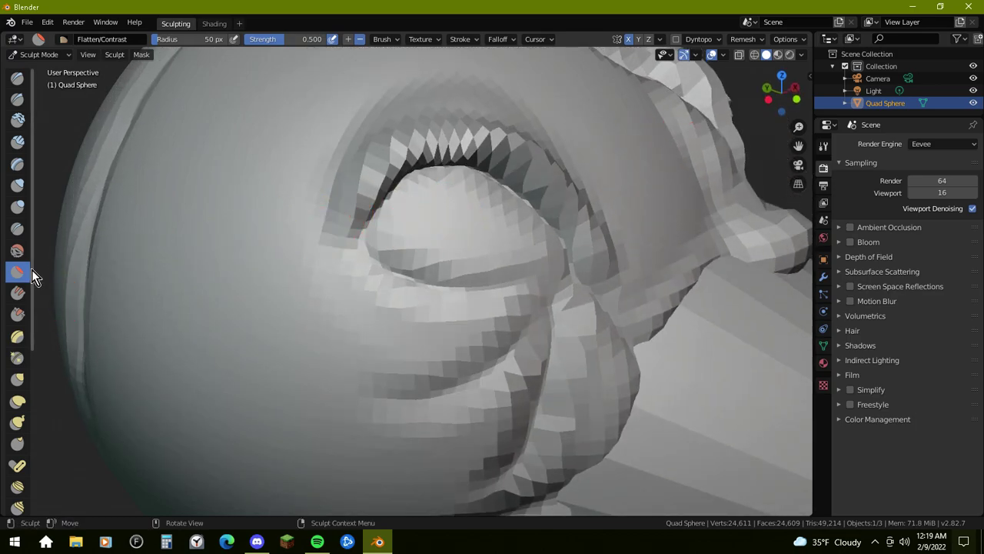
left_click(17, 228)
mouse_move(362, 314)
middle_mouse_down()
mouse_move(528, 345)
mouse_move(462, 349)
mouse_move(482, 352)
middle_mouse_up()
scroll(482, 351, "up", 5)
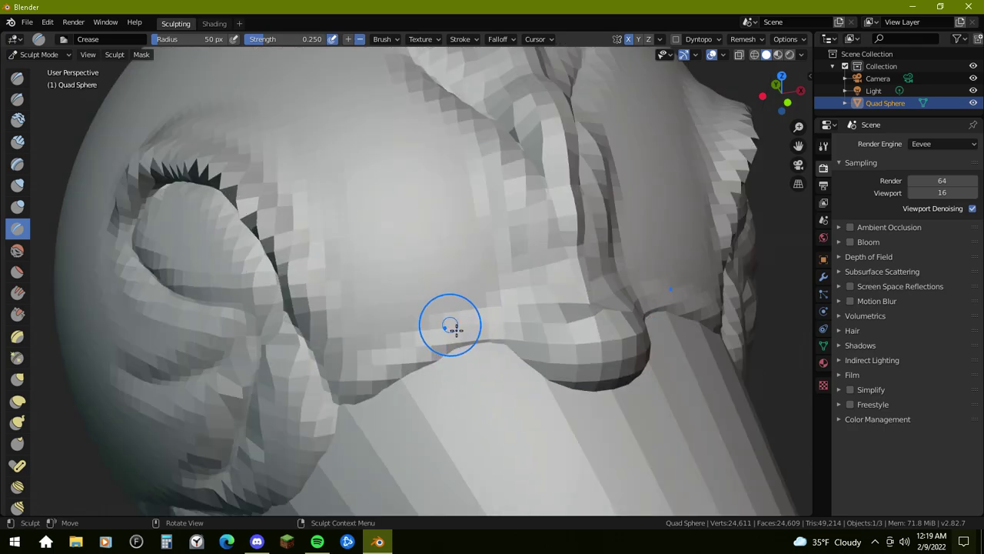
scroll(452, 329, "down", 5)
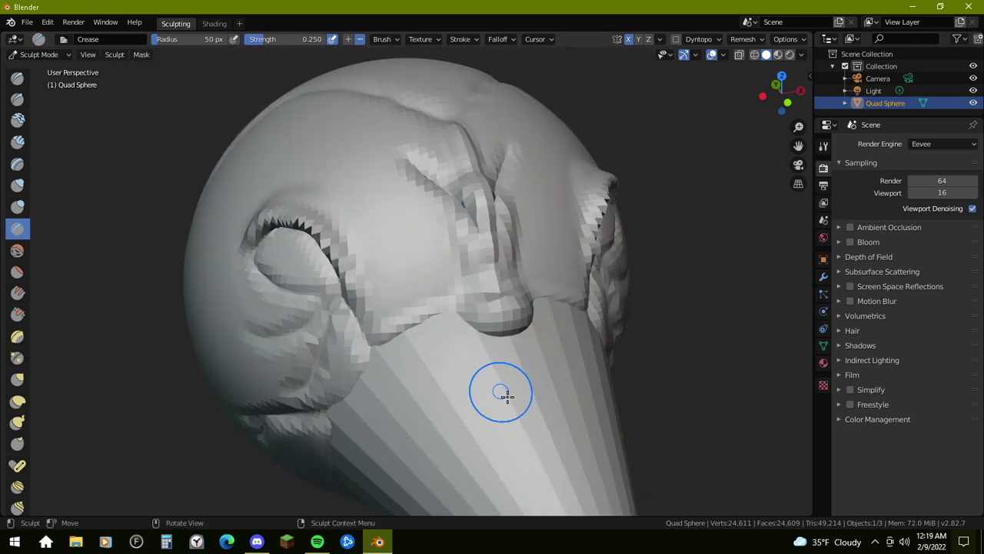
scroll(500, 394, "up", 5)
left_click_drag(546, 359, 526, 197)
Step: Crease the outer contour of the brow over the eye, down to the eye's back corner
mouse_move(463, 401)
middle_mouse_down()
mouse_move(474, 400)
mouse_move(576, 193)
middle_mouse_up()
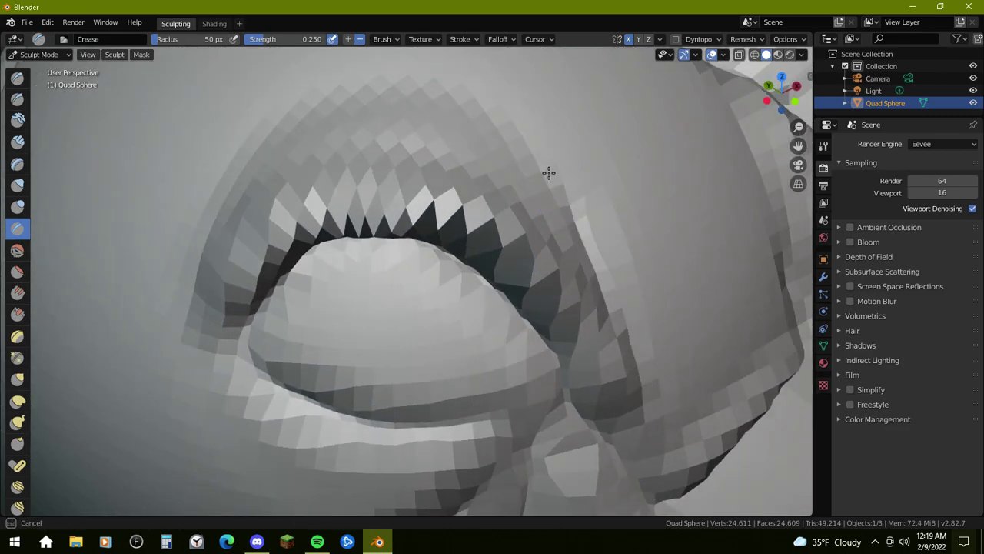
mouse_move(530, 147)
middle_mouse_down()
mouse_move(354, 254)
mouse_move(343, 248)
middle_mouse_up()
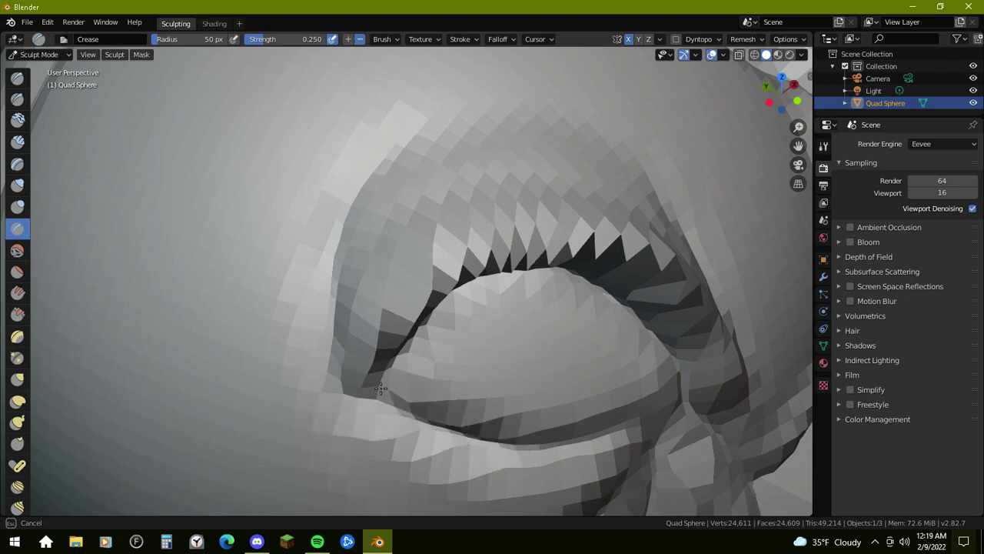
mouse_move(343, 282)
middle_mouse_down()
mouse_move(445, 248)
mouse_move(515, 266)
mouse_move(400, 257)
mouse_move(433, 257)
middle_mouse_up()
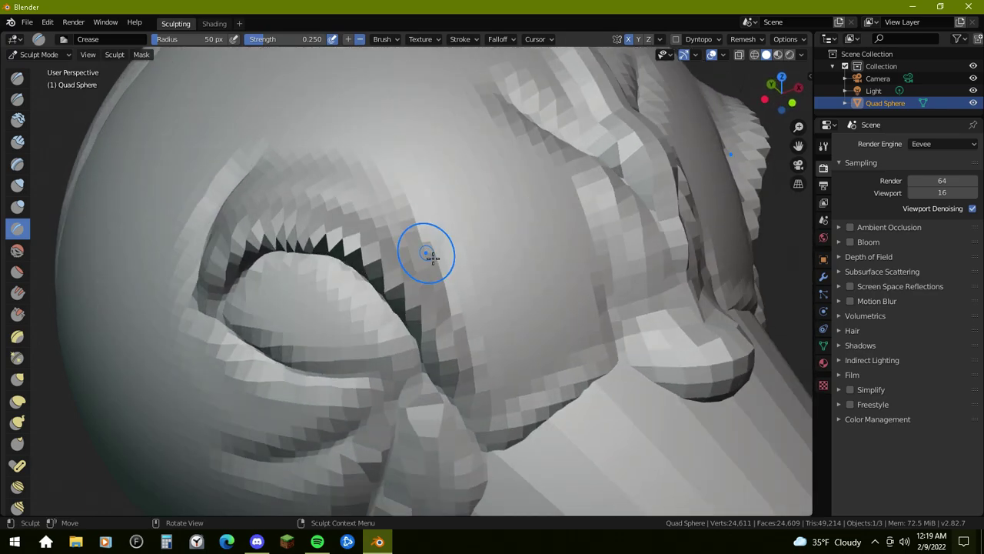
Step: Crease the front edge of the brow down to the beak rim and continue along the rim toward the nose bump
scroll(433, 258, "up", 2)
left_click_drag(409, 148, 468, 261)
left_click_drag(452, 223, 458, 242)
left_click_drag(477, 349, 487, 322)
left_click_drag(532, 456, 525, 441)
middle_click_drag(606, 455, 604, 430)
mouse_move(378, 255)
left_mouse_down()
mouse_move(419, 345)
mouse_move(512, 305)
left_mouse_up()
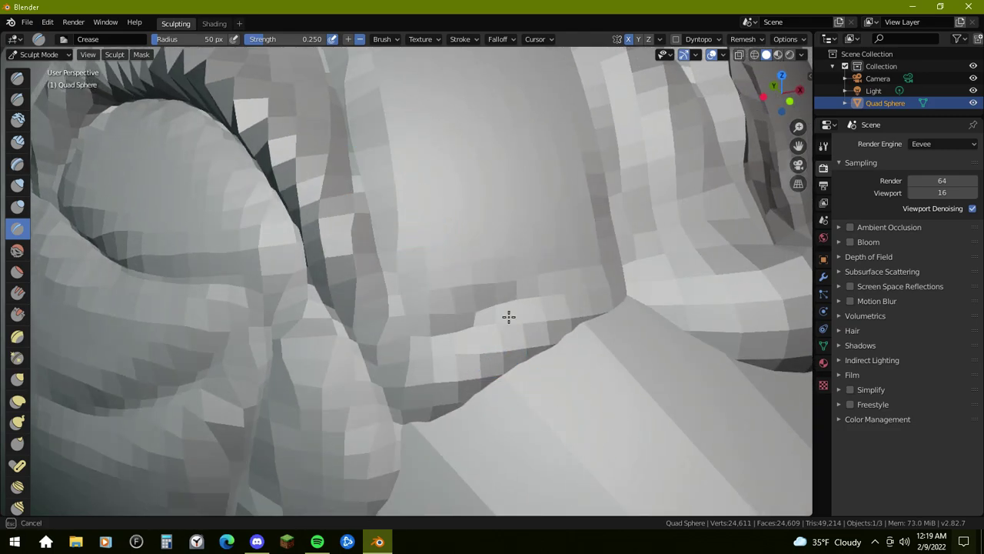
Step: Crease horizontal wrinkles into the cheek just below the eye, running forward to the vertical fold beside the beak
scroll(582, 280, "down", 6)
mouse_move(582, 280)
middle_mouse_down()
mouse_move(587, 268)
mouse_move(675, 265)
mouse_move(562, 231)
mouse_move(597, 160)
mouse_move(472, 241)
mouse_move(266, 235)
mouse_move(499, 288)
middle_mouse_up()
scroll(675, 264, "down", 3)
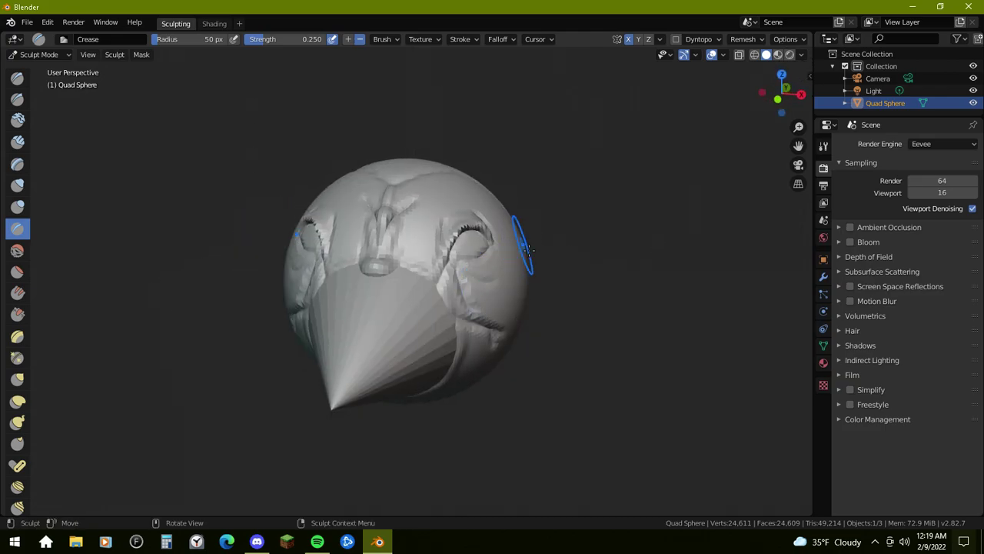
scroll(489, 200, "up", 6)
mouse_move(472, 208)
middle_mouse_down()
mouse_move(504, 231)
mouse_move(572, 237)
mouse_move(567, 220)
middle_mouse_up()
middle_click_drag(474, 271, 514, 272)
scroll(532, 316, "up", 4)
mouse_move(469, 410)
left_mouse_down()
mouse_move(446, 417)
mouse_move(438, 408)
mouse_move(633, 371)
left_mouse_up()
left_click_drag(662, 325, 709, 289)
mouse_move(590, 296)
middle_mouse_down()
mouse_move(746, 285)
mouse_move(698, 284)
middle_mouse_up()
left_click_drag(411, 276, 400, 275)
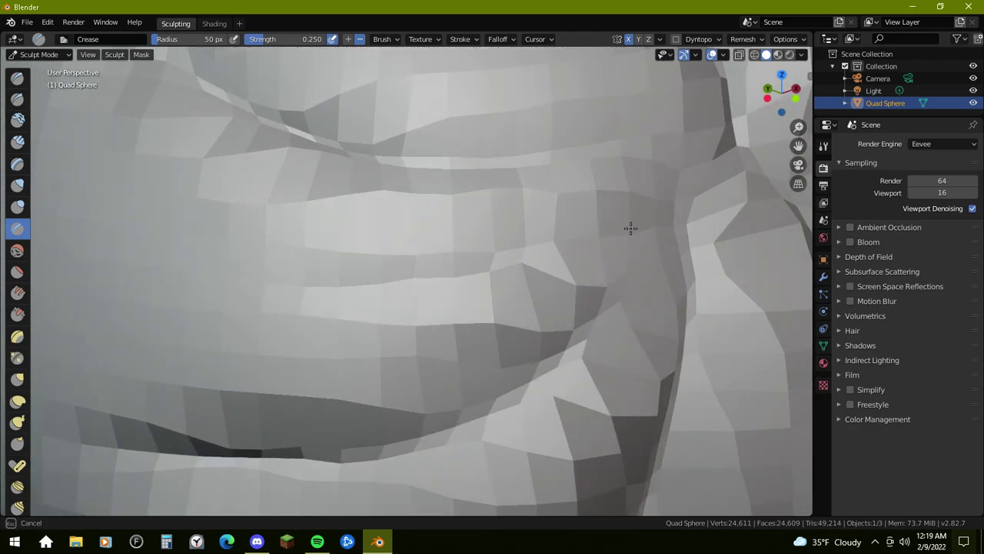
left_click_drag(678, 232, 692, 233)
Step: Crease a groove above the mouth-corner fold, from the beak-side fold back across the cheek and curving downward
scroll(716, 233, "down", 8)
mouse_move(726, 319)
middle_mouse_down()
mouse_move(699, 284)
mouse_move(720, 295)
middle_mouse_up()
mouse_move(565, 344)
middle_mouse_down()
mouse_move(536, 335)
mouse_move(547, 323)
middle_mouse_up()
scroll(532, 331, "up", 3)
middle_click_drag(582, 236, 578, 259)
mouse_move(563, 133)
middle_mouse_down()
mouse_move(589, 203)
mouse_move(636, 195)
middle_mouse_up()
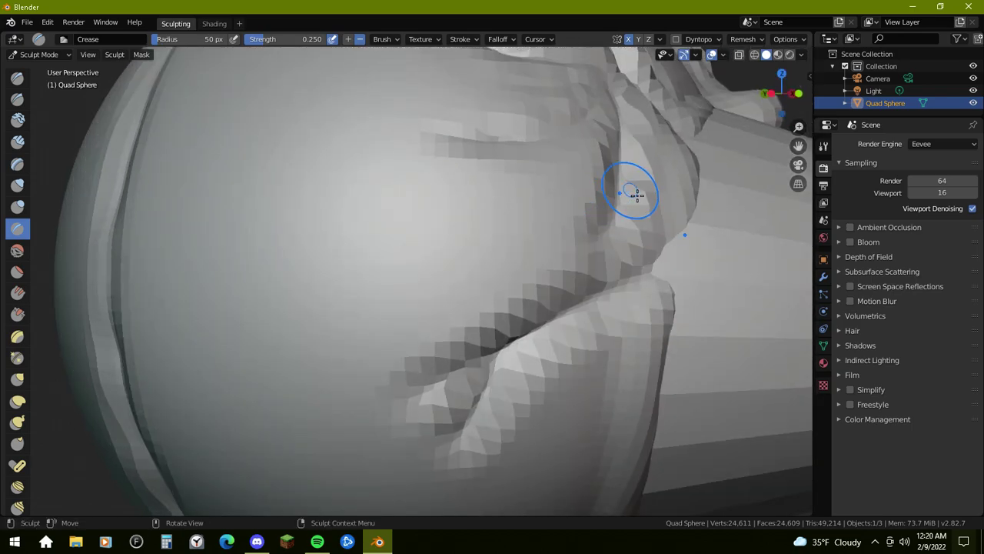
left_click_drag(624, 216, 554, 234)
mouse_move(438, 268)
left_mouse_down()
mouse_move(408, 267)
mouse_move(466, 266)
mouse_move(351, 322)
left_mouse_up()
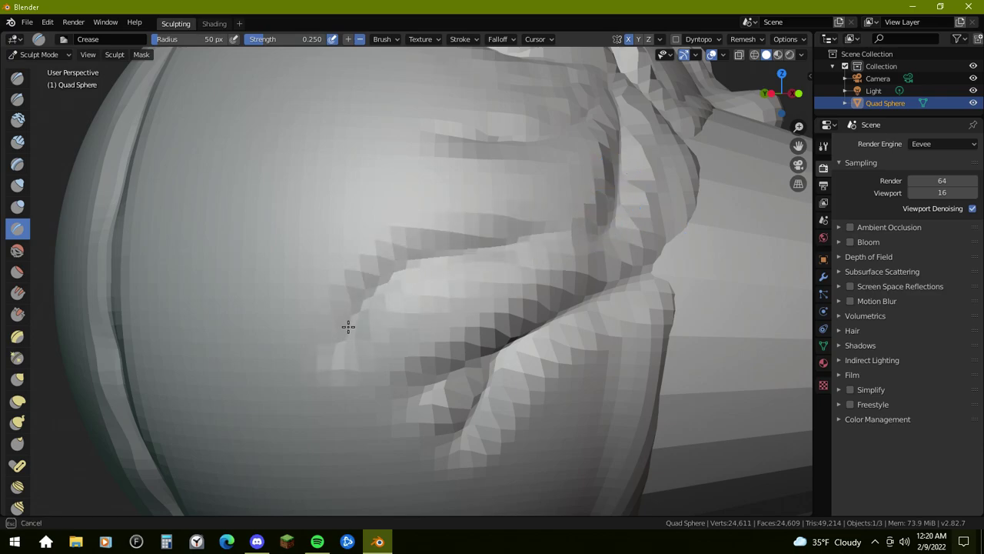
left_click_drag(328, 353, 325, 363)
Step: Crease a curved groove from below the eye's back corner, sweeping backward and down the upper cheek
scroll(442, 325, "down", 6)
mouse_move(600, 322)
middle_mouse_down()
mouse_move(435, 346)
mouse_move(594, 413)
middle_mouse_up()
scroll(544, 364, "up", 5)
mouse_move(518, 356)
middle_mouse_down()
mouse_move(558, 312)
mouse_move(539, 275)
middle_mouse_up()
scroll(561, 310, "down", 2)
left_click_drag(444, 252, 396, 271)
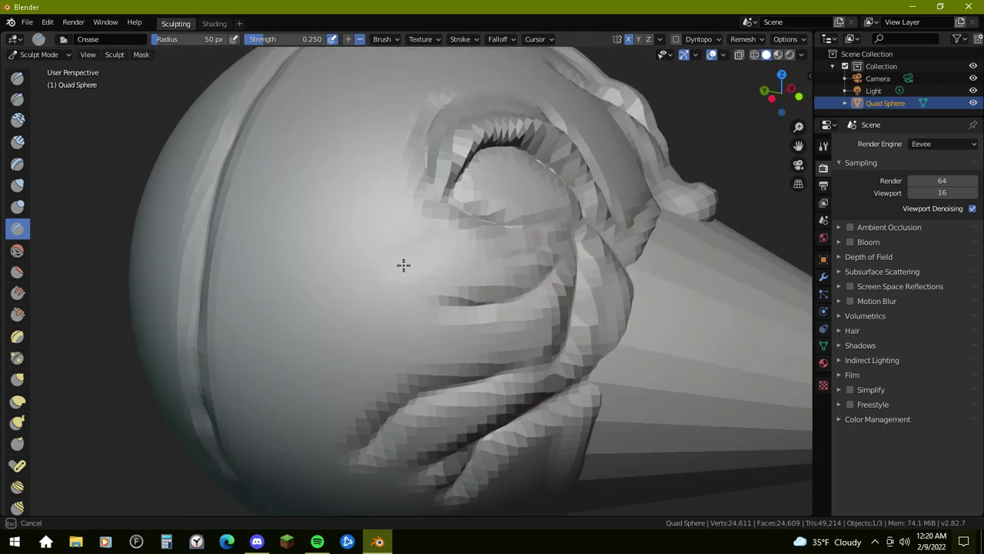
left_click_drag(356, 309, 366, 285)
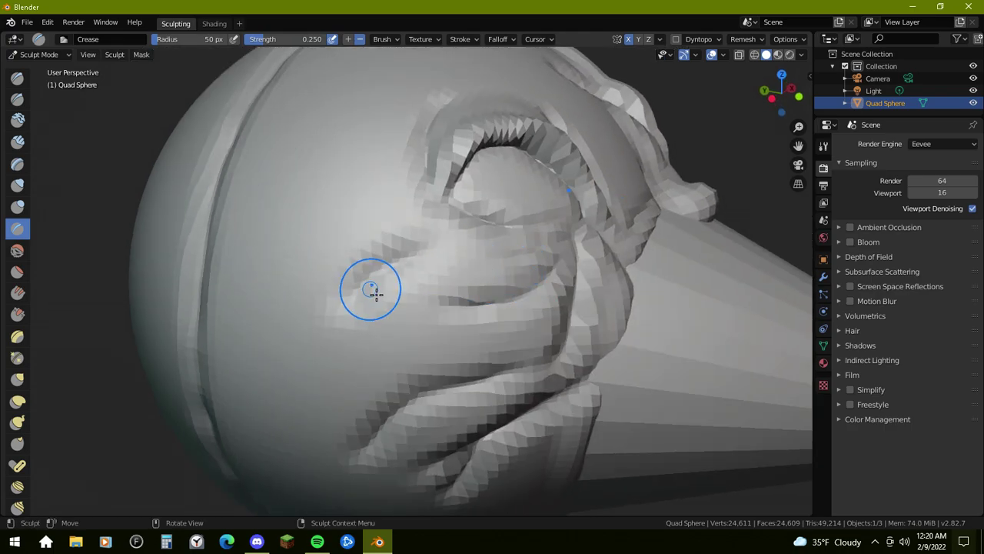
scroll(372, 290, "up", 3)
left_click_drag(299, 311, 251, 369)
left_click_drag(371, 267, 275, 291)
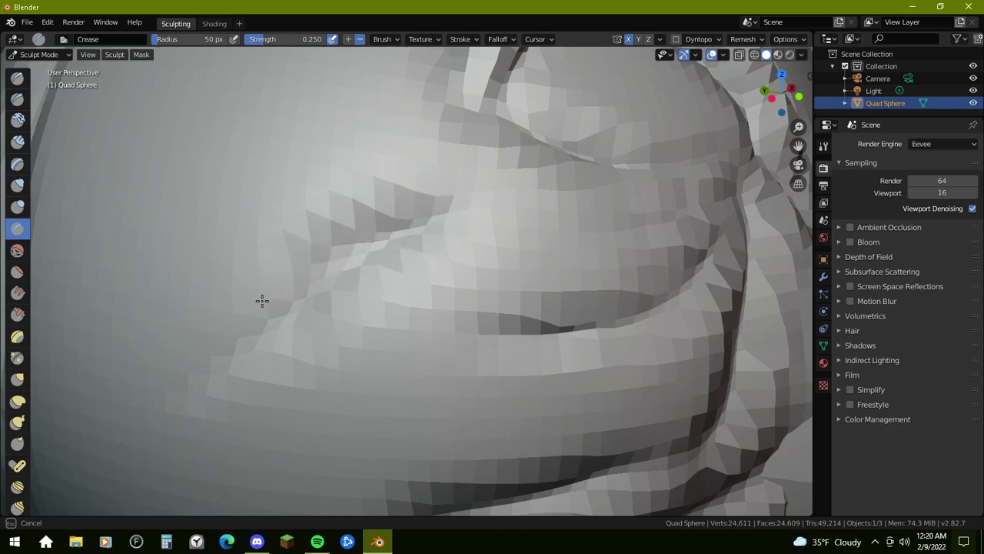
Step: Crease upright frown wrinkles into the brow between the eye and the forehead ridge
scroll(451, 309, "down", 7)
middle_click_drag(498, 312, 447, 338)
scroll(451, 339, "up", 1)
scroll(454, 342, "up", 2)
mouse_move(445, 421)
left_mouse_down()
mouse_move(433, 398)
mouse_move(463, 367)
mouse_move(470, 287)
mouse_move(456, 284)
mouse_move(450, 256)
left_mouse_up()
scroll(466, 361, "up", 2)
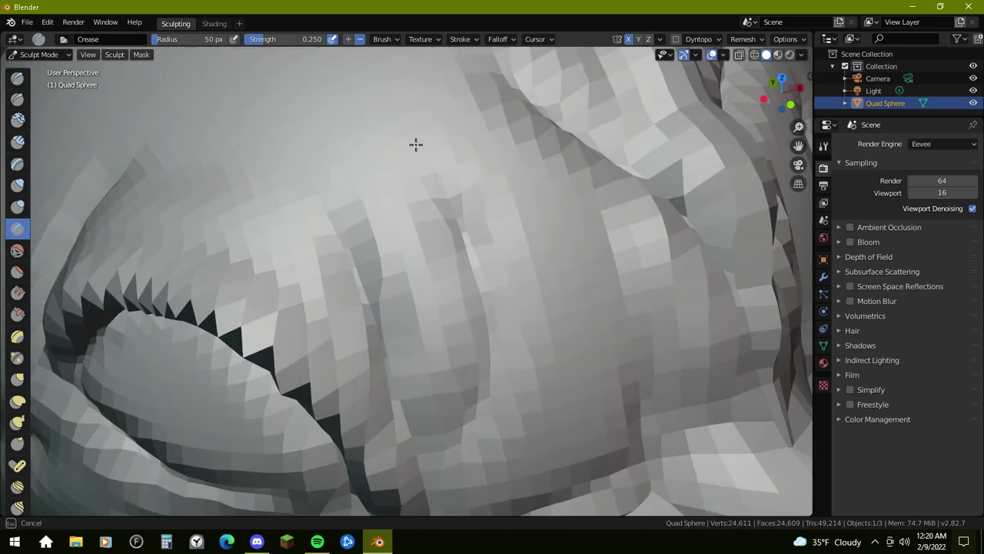
left_click_drag(498, 322, 446, 176)
Step: Crease the back edge of the brow, curving around and above the eye's back corner
mouse_move(446, 176)
middle_mouse_down()
mouse_move(356, 237)
mouse_move(398, 292)
mouse_move(443, 257)
mouse_move(433, 264)
middle_mouse_up()
scroll(450, 296, "up", 3)
left_click_drag(435, 456, 448, 295)
scroll(442, 313, "down", 5)
left_click_drag(419, 386, 423, 376)
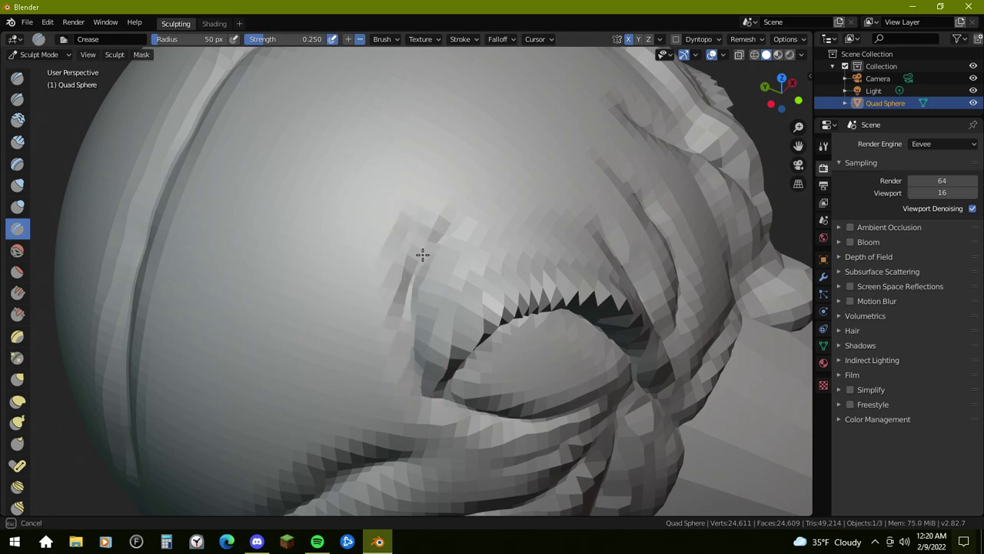
Step: Flatten the brow wrinkles and the side of the forehead ridge with the Flatten/Contrast brush
left_click(17, 272)
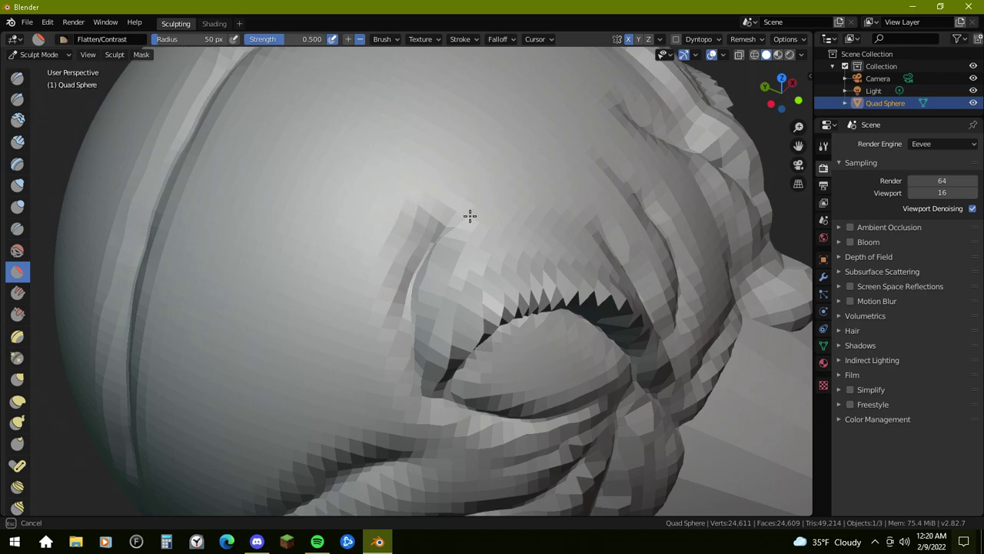
middle_click_drag(551, 207, 450, 208)
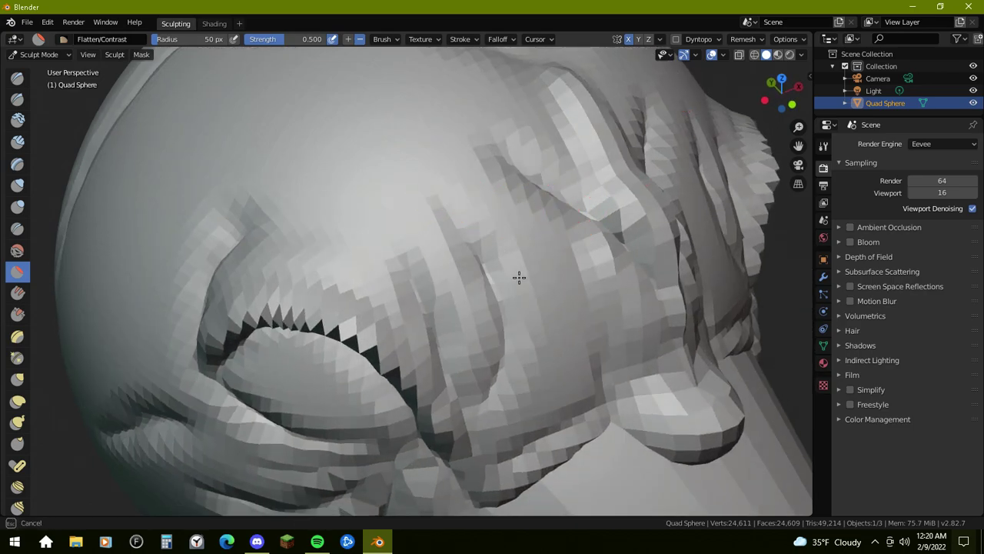
left_click_drag(493, 408, 445, 224)
left_click_drag(453, 145, 599, 273)
mouse_move(492, 126)
left_mouse_down()
mouse_move(606, 309)
mouse_move(615, 425)
left_mouse_up()
Step: Flatten the area in front of the eye and the fold beside the beak, and even out that fold with the Smooth brush
middle_click_drag(610, 424, 592, 345)
left_click_drag(477, 144, 471, 239)
left_click_drag(401, 203, 446, 253)
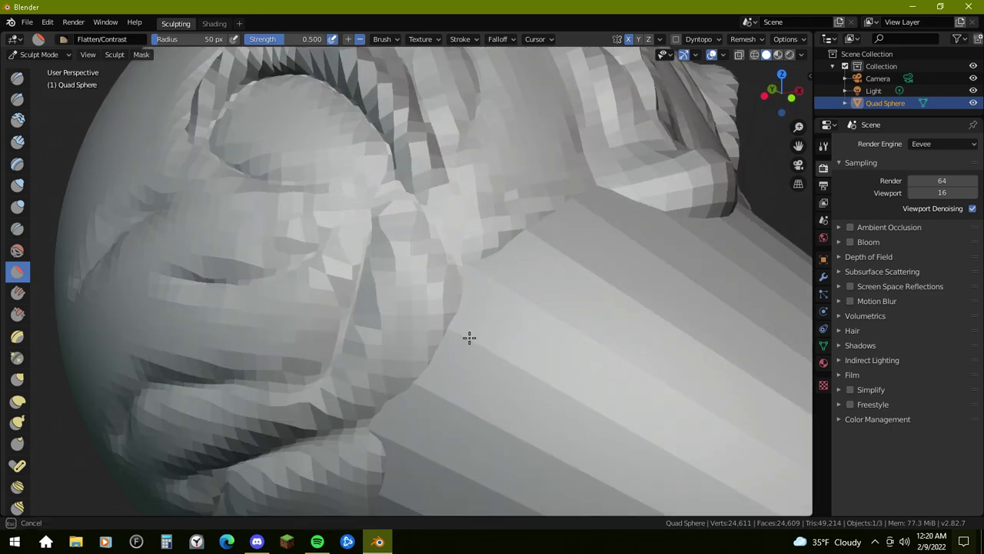
left_click_drag(436, 379, 434, 374)
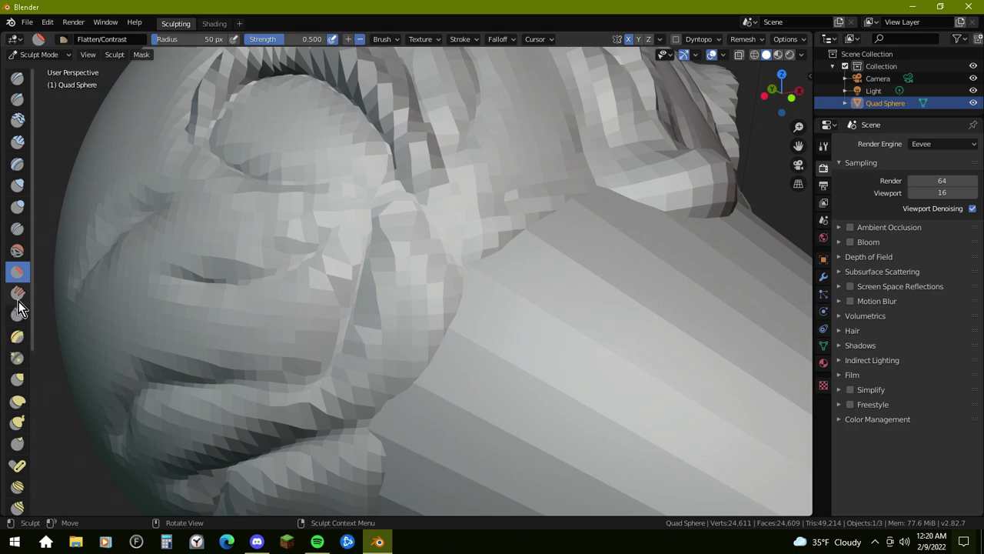
left_click(17, 251)
left_click_drag(362, 345, 465, 326)
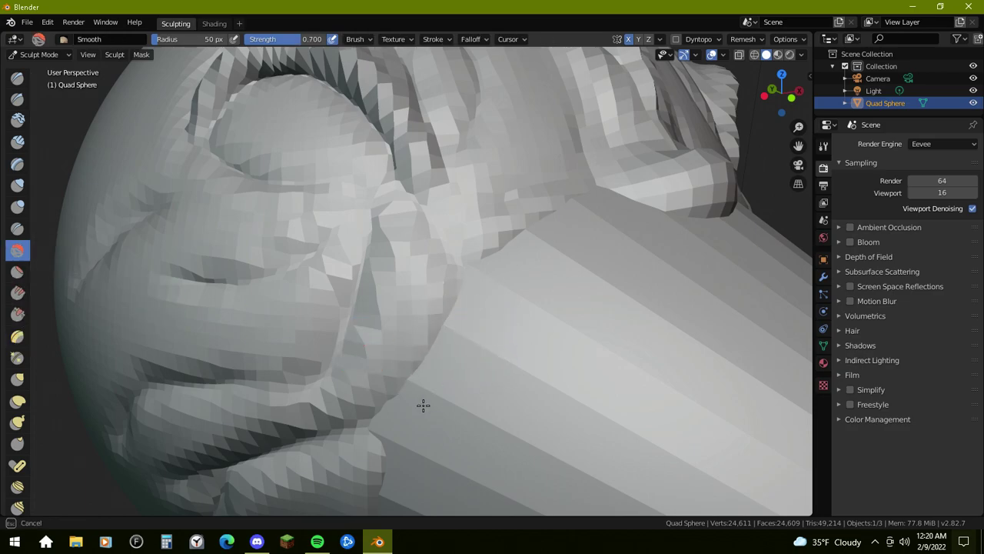
middle_click_drag(691, 330, 222, 255)
Step: Rework the groove behind the eye's lower back corner
left_click(18, 238)
scroll(231, 330, "down", 5)
middle_click_drag(229, 330, 391, 324)
scroll(387, 308, "up", 3)
left_click_drag(372, 202, 320, 212)
Step: Flatten the raised edges of the creases behind and below the eye with the Flatten/Contrast brush
left_click(17, 272)
left_click_drag(228, 302, 228, 302)
left_click_drag(398, 239, 435, 268)
middle_click_drag(435, 268, 589, 281)
left_click_drag(545, 197, 515, 224)
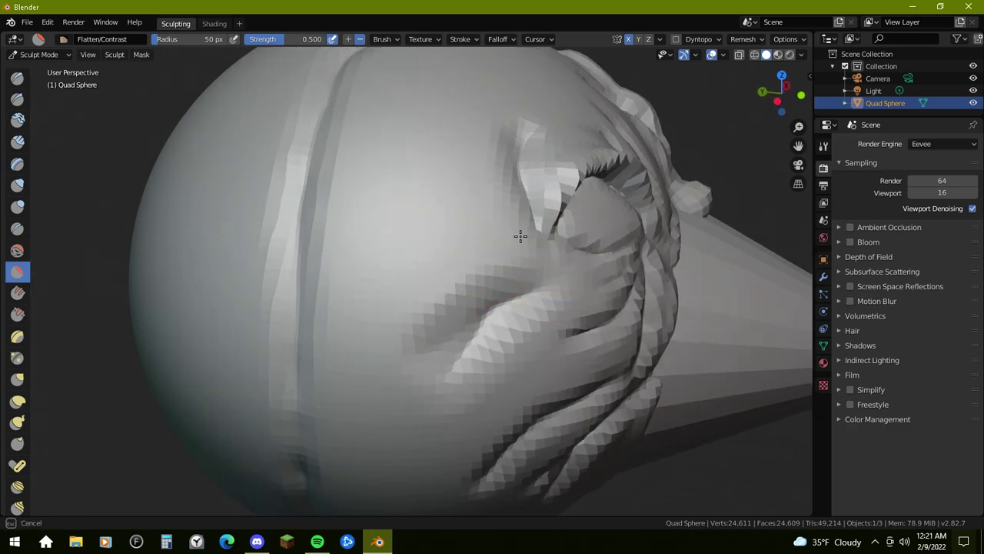
left_click_drag(492, 133, 515, 244)
left_click_drag(565, 308, 610, 284)
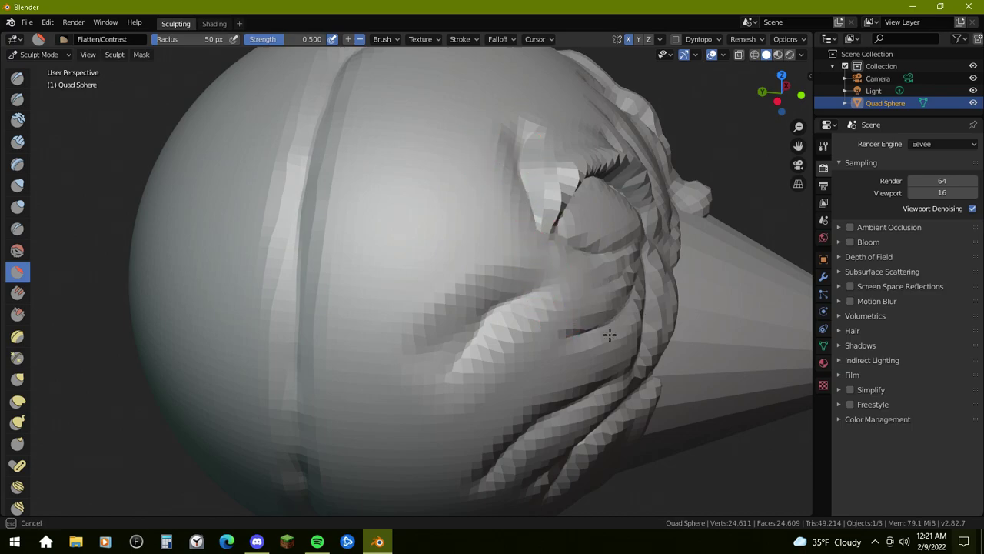
Step: Flatten the lower cheek folds and the paired ridges on the underside of the head
middle_click_drag(566, 393, 518, 253)
left_click_drag(518, 253, 472, 275)
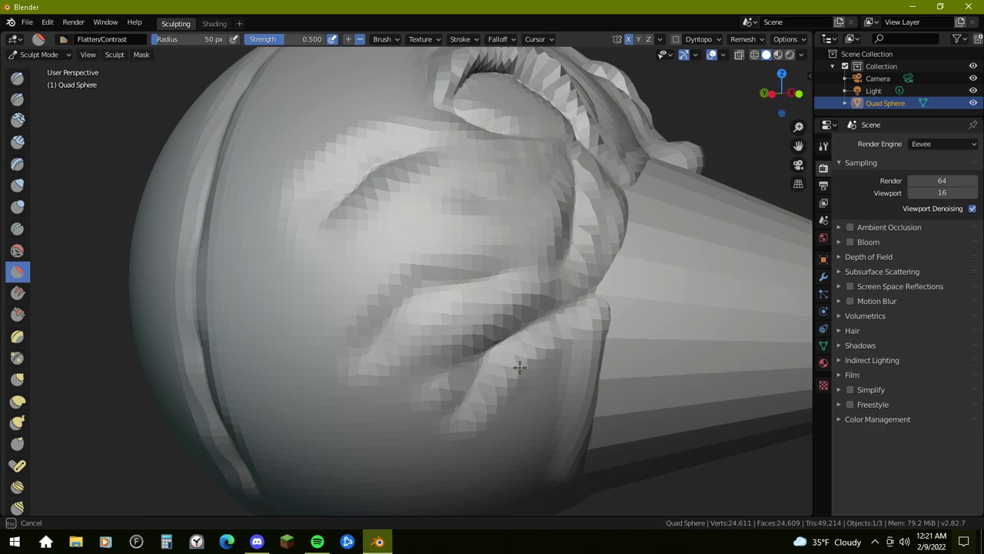
mouse_move(608, 340)
middle_mouse_down()
mouse_move(608, 318)
mouse_move(554, 266)
mouse_move(367, 153)
middle_mouse_up()
left_click_drag(366, 152, 314, 309)
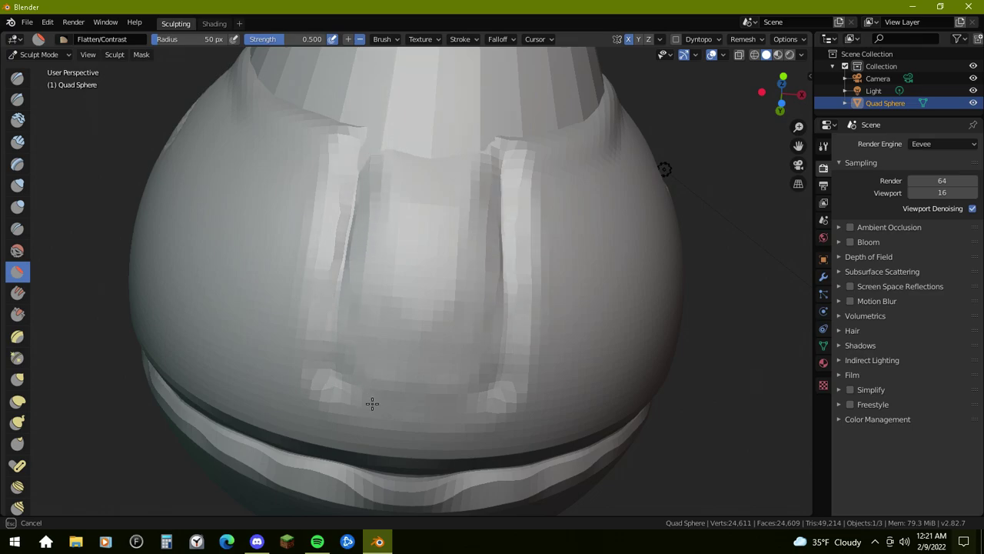
Step: Flatten the nose bump and the edges of the forehead ridge and its side grooves
mouse_move(392, 132)
middle_mouse_down()
mouse_move(514, 172)
mouse_move(439, 259)
mouse_move(519, 312)
middle_mouse_up()
left_click_drag(358, 377, 411, 397)
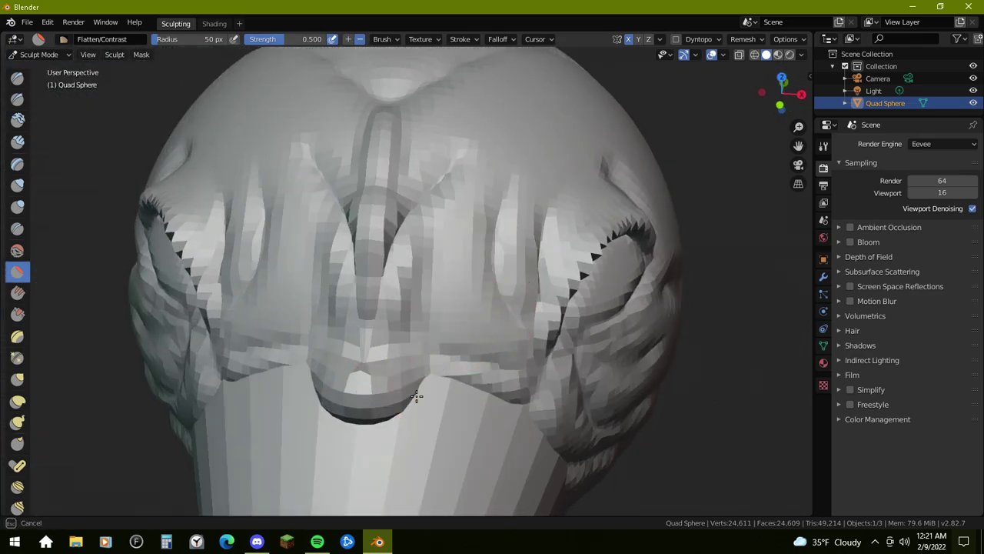
left_click_drag(426, 267, 403, 206)
left_click_drag(410, 131, 454, 134)
mouse_move(455, 134)
middle_mouse_down()
mouse_move(525, 224)
mouse_move(340, 292)
middle_mouse_up()
mouse_move(408, 296)
left_mouse_down()
mouse_move(504, 220)
mouse_move(708, 257)
left_mouse_up()
Step: Flatten the brow wrinkles on both sides of the head and the beak rim below them
mouse_move(632, 357)
middle_mouse_down()
mouse_move(586, 292)
mouse_move(454, 187)
mouse_move(450, 231)
mouse_move(466, 244)
middle_mouse_up()
scroll(466, 244, "up", 2)
left_click_drag(399, 203, 366, 221)
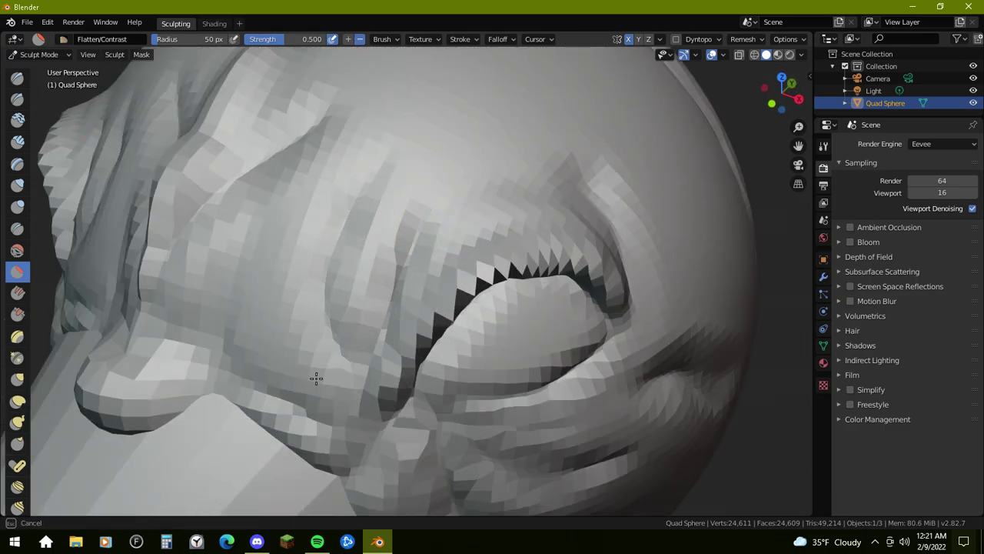
scroll(354, 216, "down", 5)
middle_click_drag(374, 241, 531, 256)
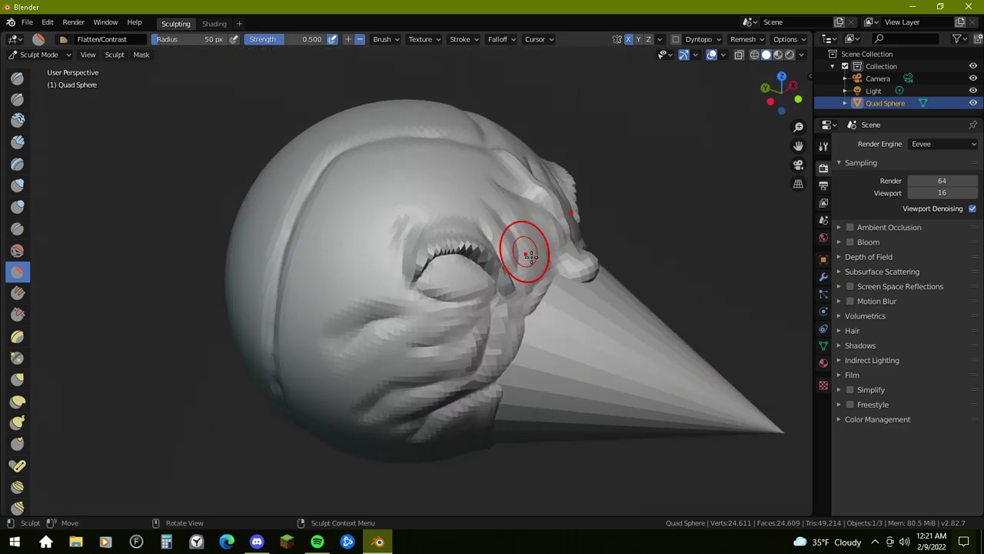
scroll(525, 254, "up", 5)
middle_click_drag(605, 303, 452, 234)
left_click_drag(515, 173, 503, 169)
middle_click_drag(425, 304, 416, 219)
scroll(423, 222, "down", 5)
mouse_move(531, 277)
middle_mouse_down()
mouse_move(454, 354)
mouse_move(461, 334)
mouse_move(380, 325)
mouse_move(483, 352)
mouse_move(469, 344)
middle_mouse_up()
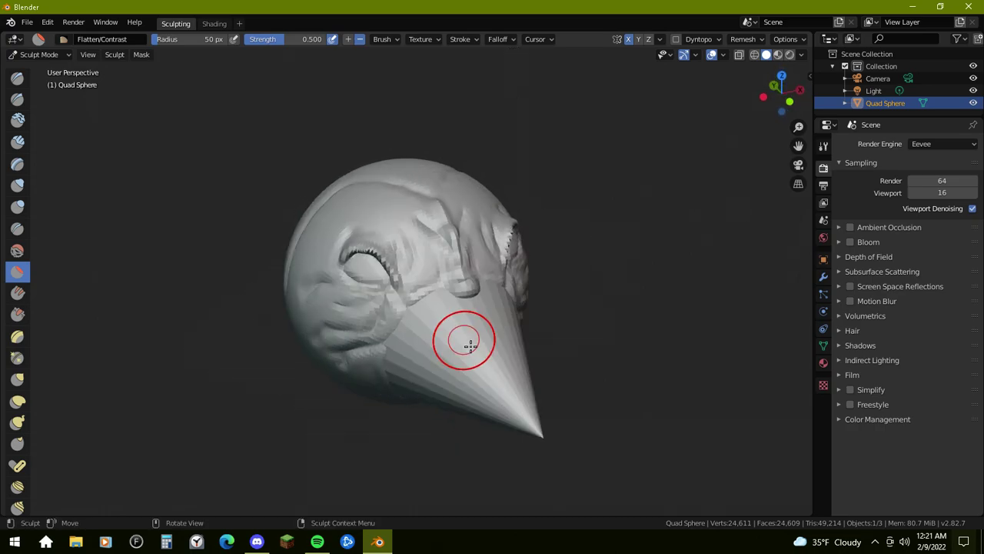
Step: Build up the jagged upper eyelid edge from the eye's back corner to its front corner with the Draw brush
scroll(469, 344, "up", 8)
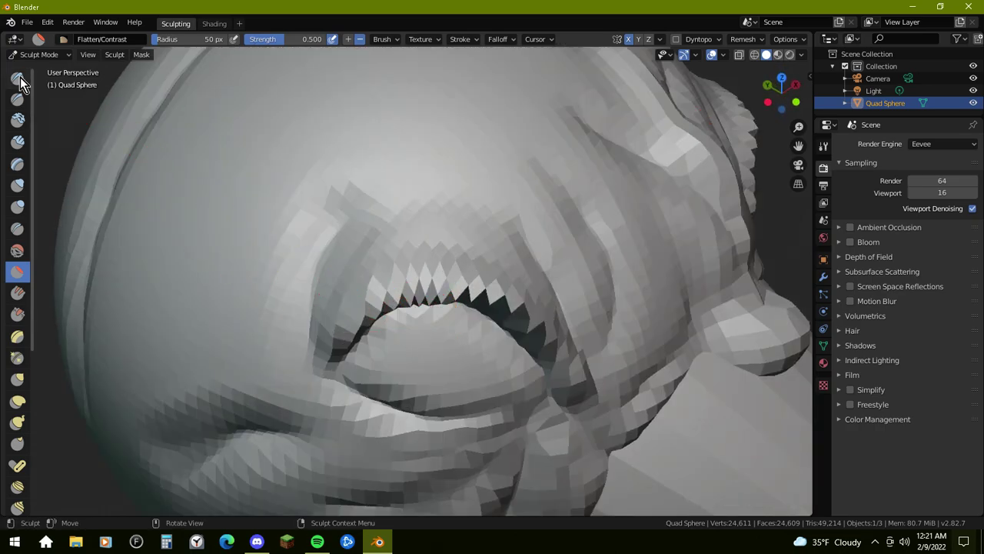
left_click(17, 78)
mouse_move(360, 315)
left_mouse_down()
mouse_move(362, 296)
mouse_move(500, 281)
mouse_move(383, 296)
left_mouse_up()
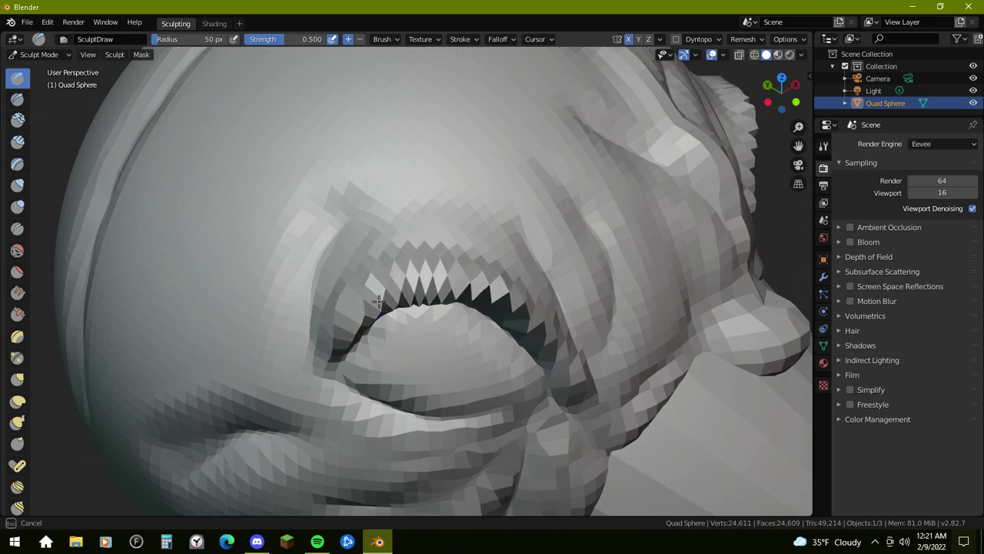
left_click_drag(578, 373, 663, 319)
mouse_move(663, 319)
middle_mouse_down()
mouse_move(567, 318)
mouse_move(252, 277)
middle_mouse_up()
mouse_move(246, 329)
left_mouse_down()
mouse_move(261, 317)
mouse_move(228, 281)
left_mouse_up()
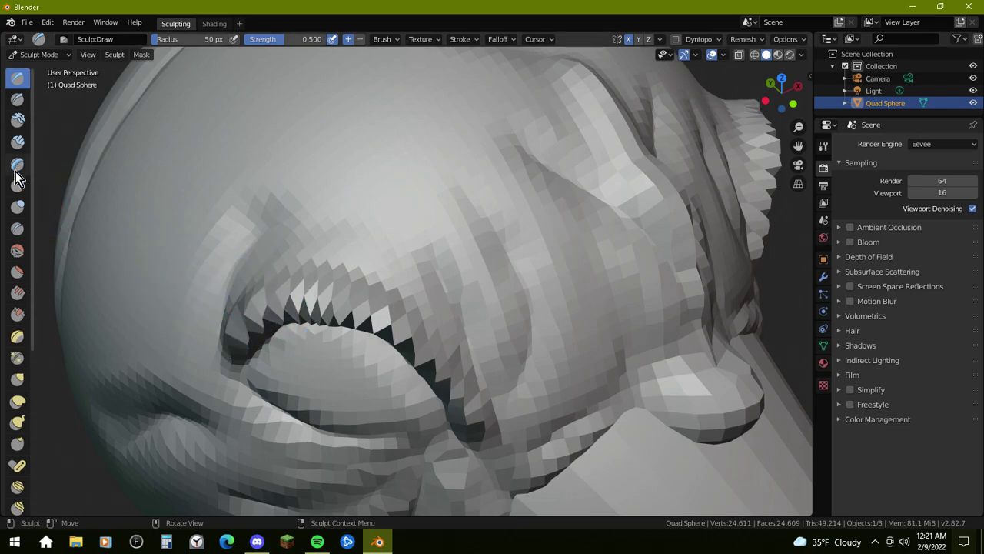
Step: Deepen the frown wrinkles in front of the eye and the groove above its back corner with the Crease brush
left_click(17, 272)
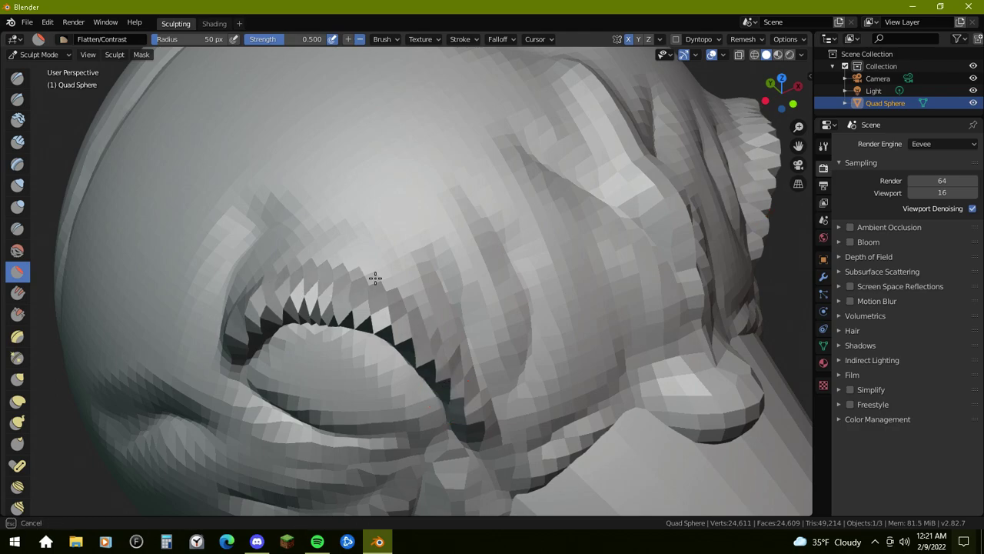
left_click(17, 228)
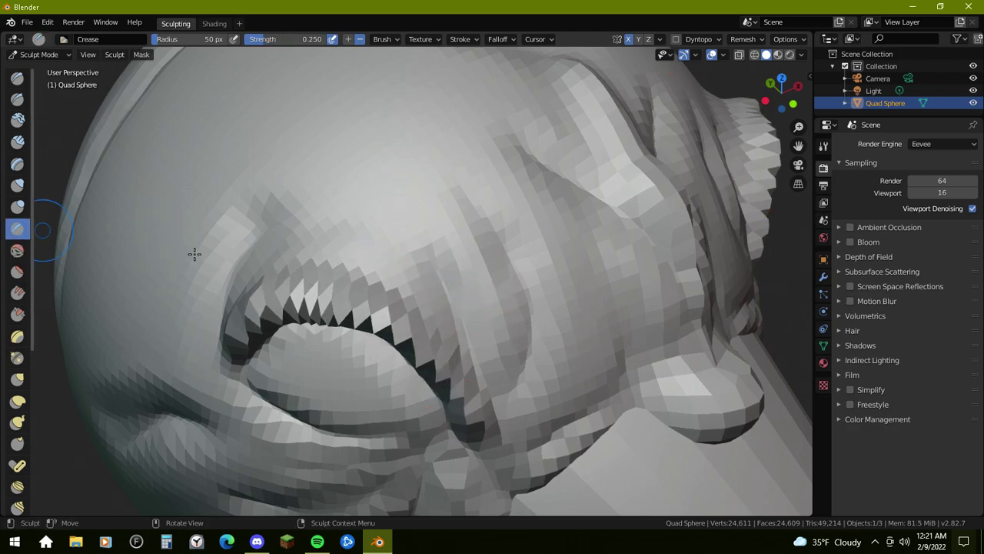
left_click_drag(447, 268, 465, 344)
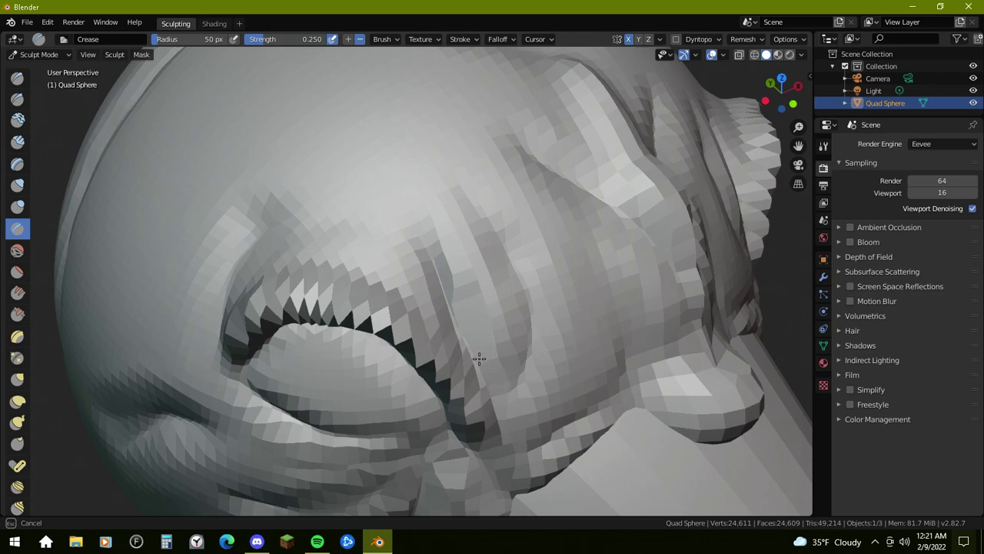
middle_click_drag(631, 428, 558, 378)
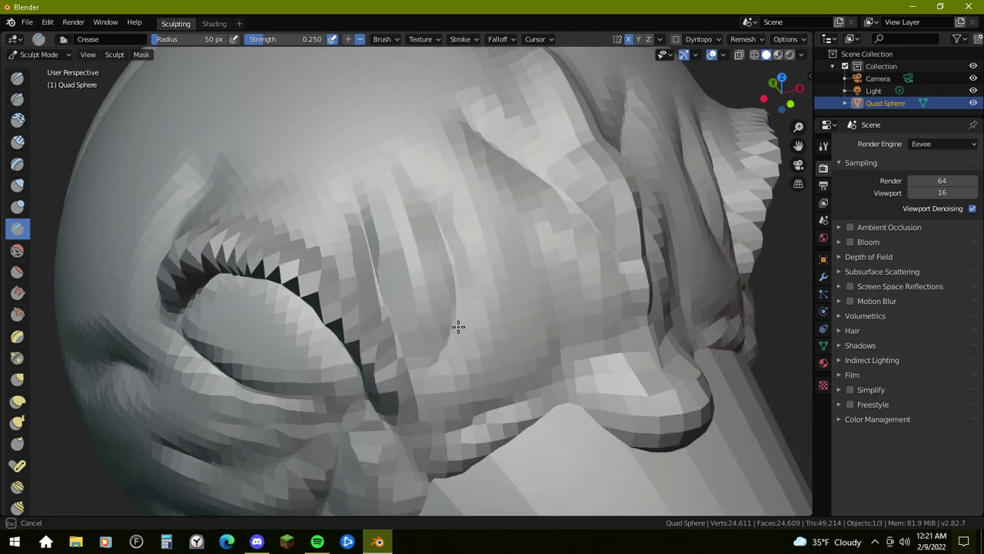
mouse_move(440, 210)
middle_mouse_down()
mouse_move(429, 213)
mouse_move(467, 210)
middle_mouse_up()
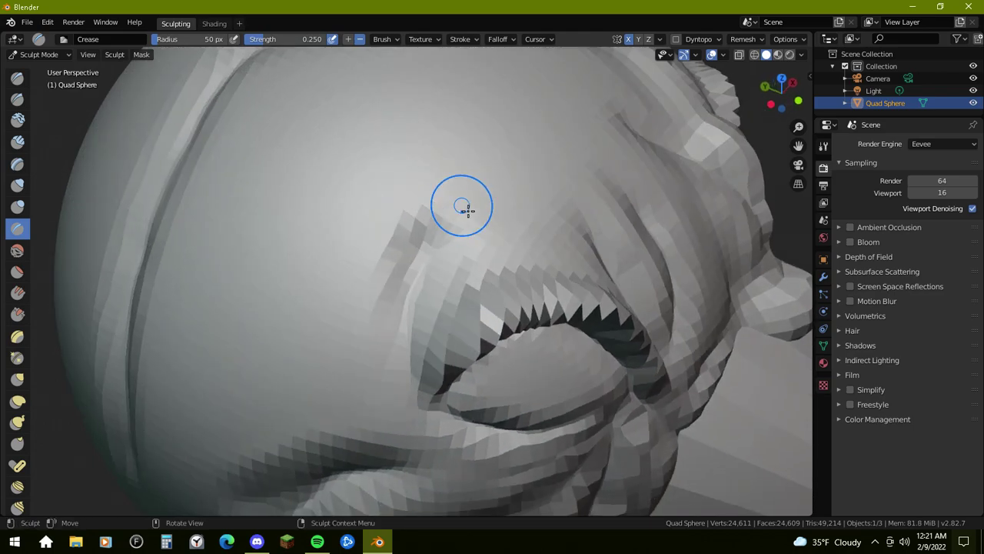
mouse_move(457, 238)
left_mouse_down()
mouse_move(423, 321)
mouse_move(443, 239)
left_mouse_up()
Step: Deepen the mouth-corner fold and the cheek groove above it with further Crease strokes
scroll(541, 295, "down", 4)
mouse_move(629, 321)
middle_mouse_down()
mouse_move(615, 273)
mouse_move(483, 278)
mouse_move(549, 324)
middle_mouse_up()
mouse_move(486, 350)
middle_mouse_down()
mouse_move(545, 330)
mouse_move(577, 292)
mouse_move(523, 222)
mouse_move(568, 265)
mouse_move(545, 277)
mouse_move(540, 266)
middle_mouse_up()
scroll(561, 273, "up", 5)
left_click_drag(576, 204, 571, 202)
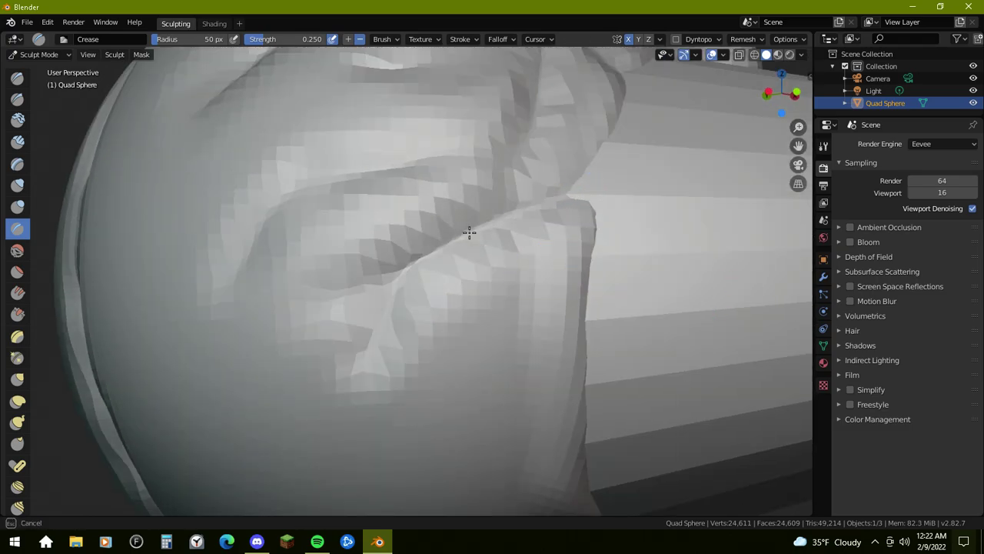
mouse_move(387, 365)
middle_mouse_down()
mouse_move(423, 290)
mouse_move(242, 363)
middle_mouse_up()
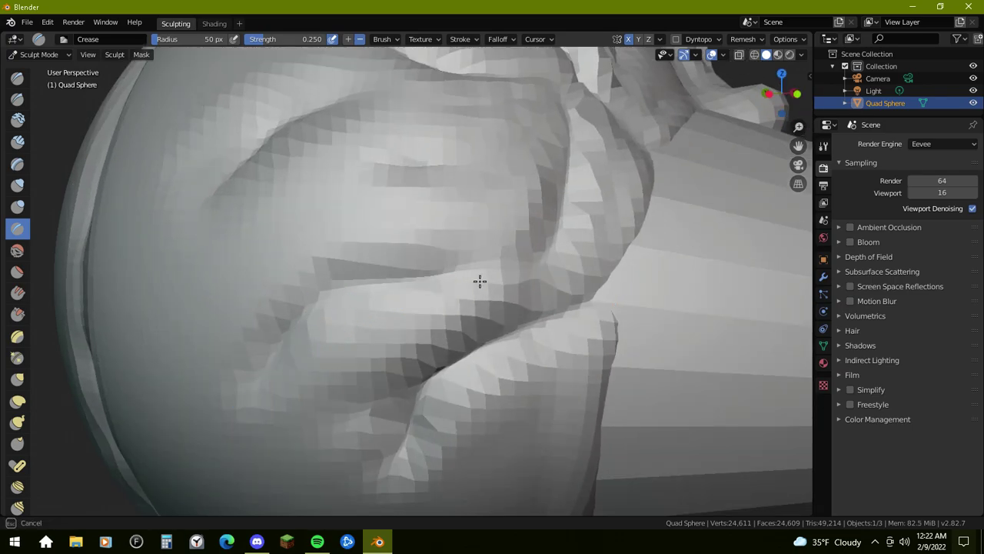
left_click_drag(448, 276, 442, 273)
Step: Deepen the curved groove behind the eye and carry it forward beneath the eye
middle_click_drag(365, 258, 414, 290)
left_click_drag(337, 295, 416, 227)
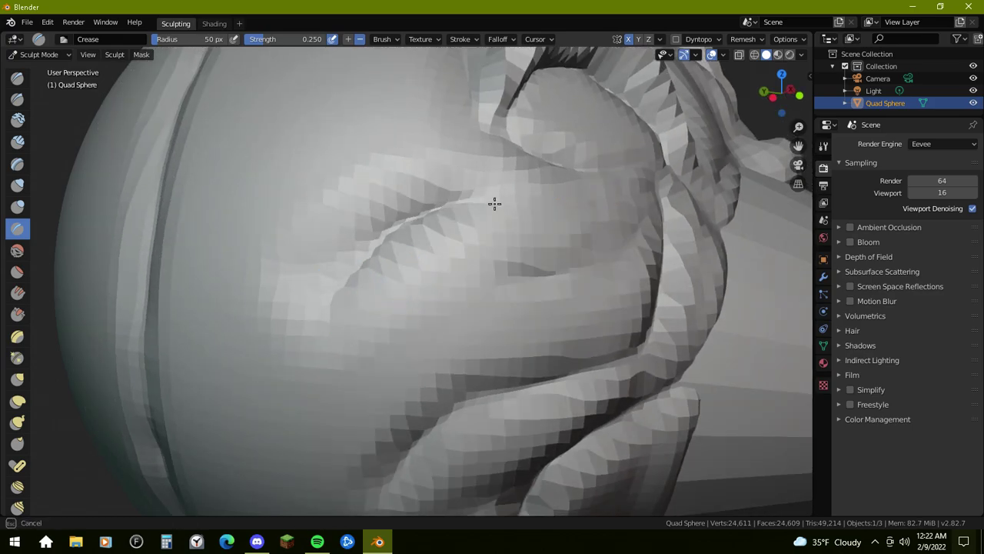
left_click_drag(485, 201, 532, 193)
Step: Carve a long slanted groove across the cheek, below the one behind the eye, and deepen the neighbouring wrinkles with the Crease brush
scroll(501, 246, "down", 5)
mouse_move(500, 246)
middle_mouse_down()
mouse_move(534, 290)
mouse_move(501, 320)
mouse_move(595, 241)
middle_mouse_up()
scroll(415, 237, "up", 4)
mouse_move(415, 238)
middle_mouse_down()
mouse_move(400, 257)
mouse_move(413, 262)
middle_mouse_up()
scroll(413, 279, "up", 3)
scroll(413, 263, "up", 1)
left_click_drag(311, 256, 304, 253)
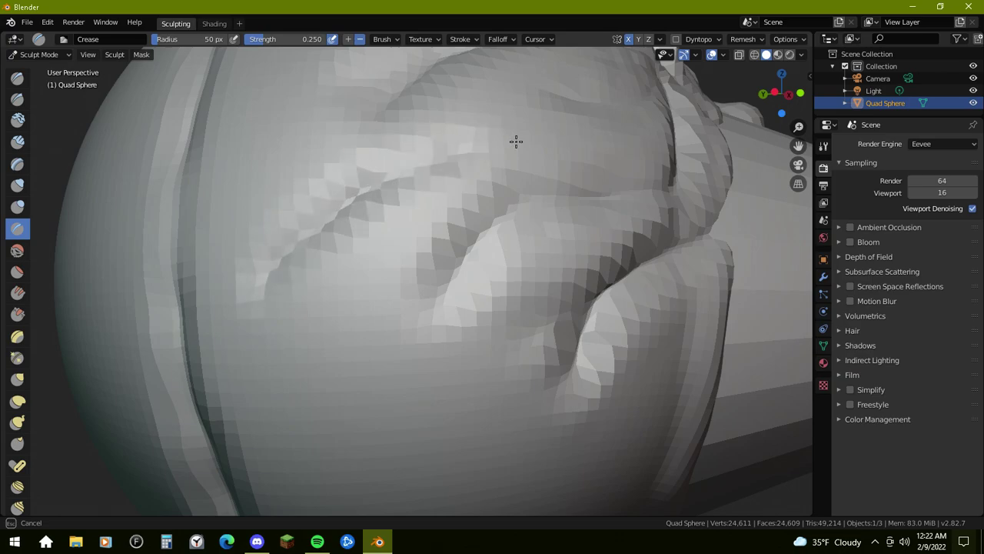
mouse_move(477, 145)
middle_mouse_down()
mouse_move(497, 204)
mouse_move(259, 369)
middle_mouse_up()
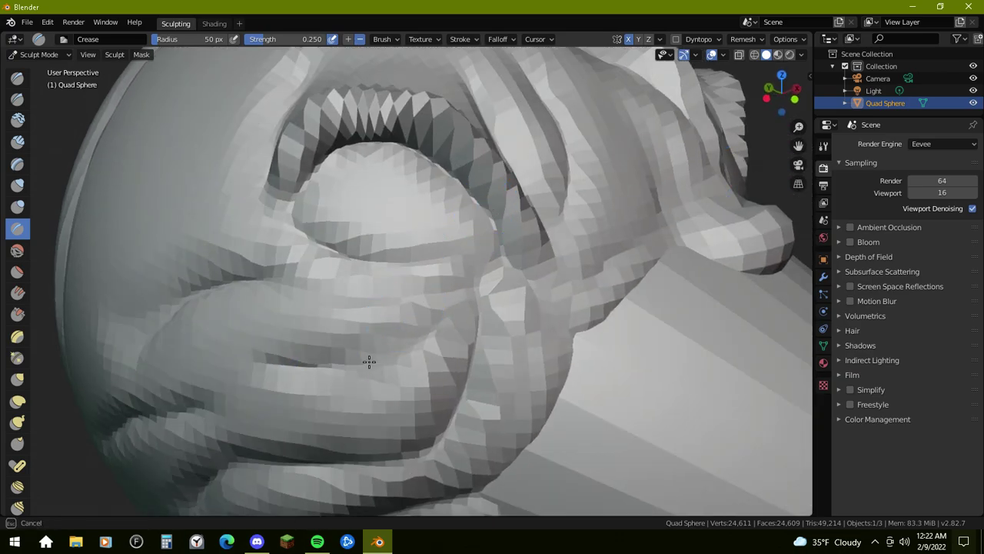
middle_click_drag(476, 316, 531, 277)
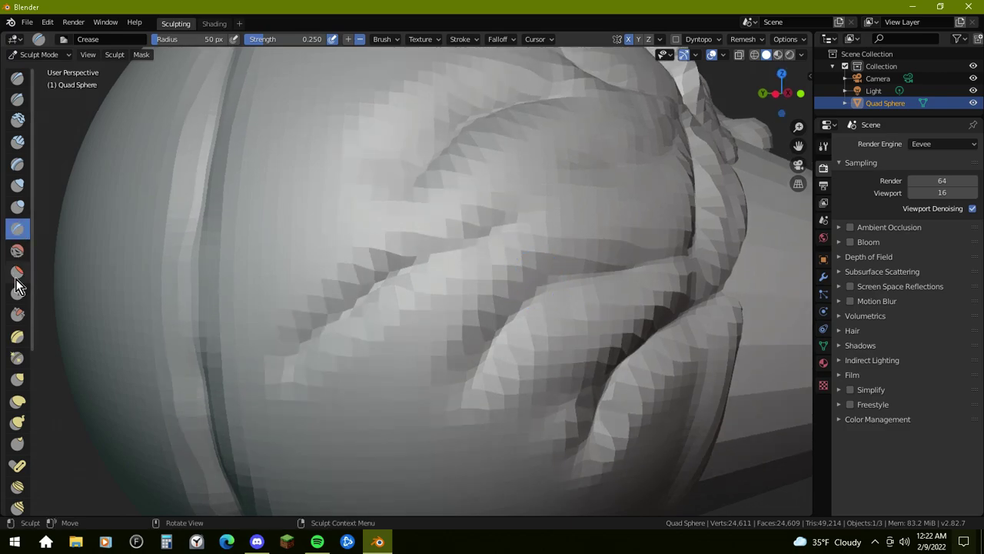
Step: Even out the ridges between the cheek wrinkles down to the mouth-corner fold with the Flatten/Contrast brush
left_click(16, 275)
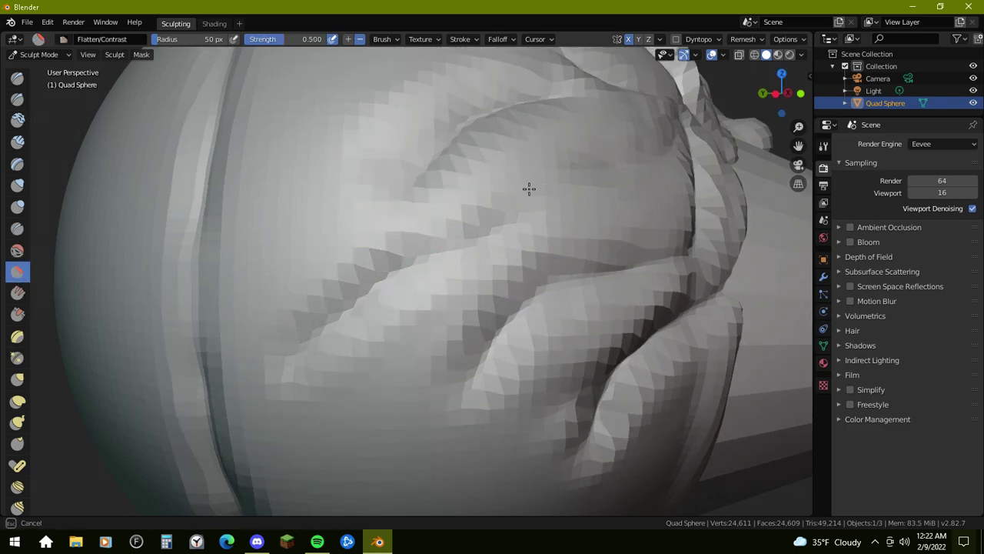
left_click_drag(461, 161, 531, 163)
right_click(571, 156)
middle_click_drag(340, 138, 365, 215)
mouse_move(589, 269)
middle_mouse_down()
mouse_move(369, 219)
mouse_move(374, 208)
middle_mouse_up()
middle_click_drag(596, 205, 288, 211)
middle_click_drag(487, 364, 348, 237)
left_click_drag(347, 237, 529, 104)
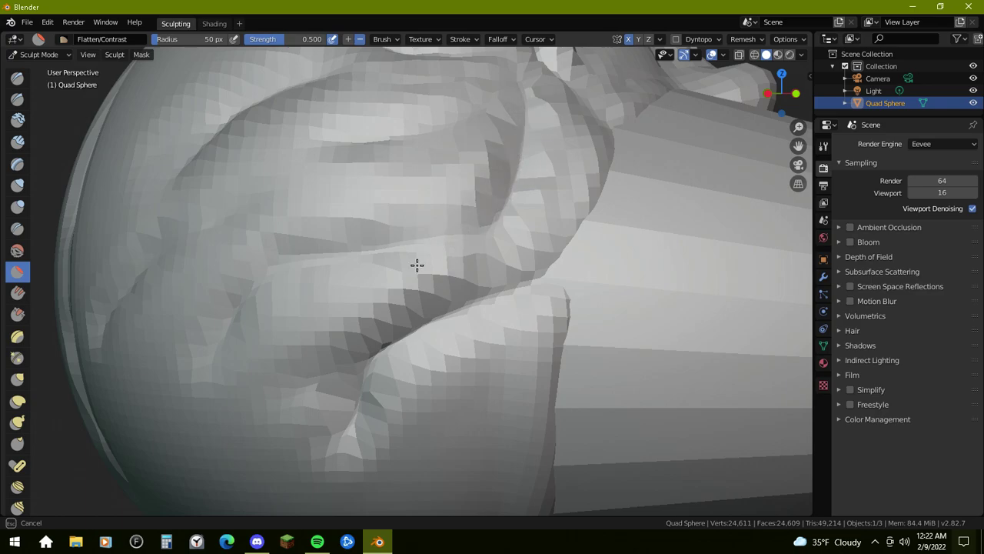
mouse_move(389, 198)
middle_mouse_down()
mouse_move(510, 338)
mouse_move(566, 228)
middle_mouse_up()
middle_click_drag(554, 286, 555, 291)
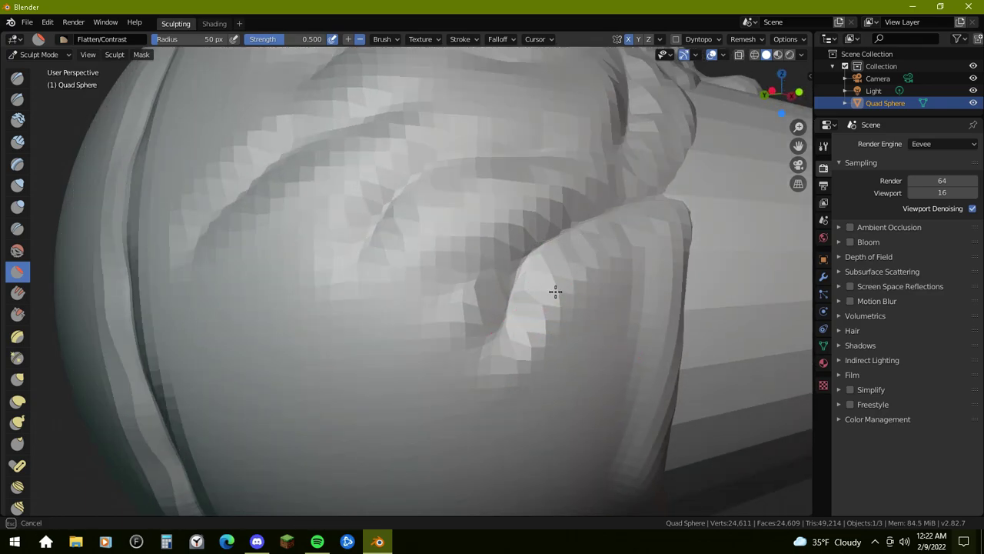
mouse_move(697, 111)
middle_mouse_down()
mouse_move(703, 209)
mouse_move(428, 362)
middle_mouse_up()
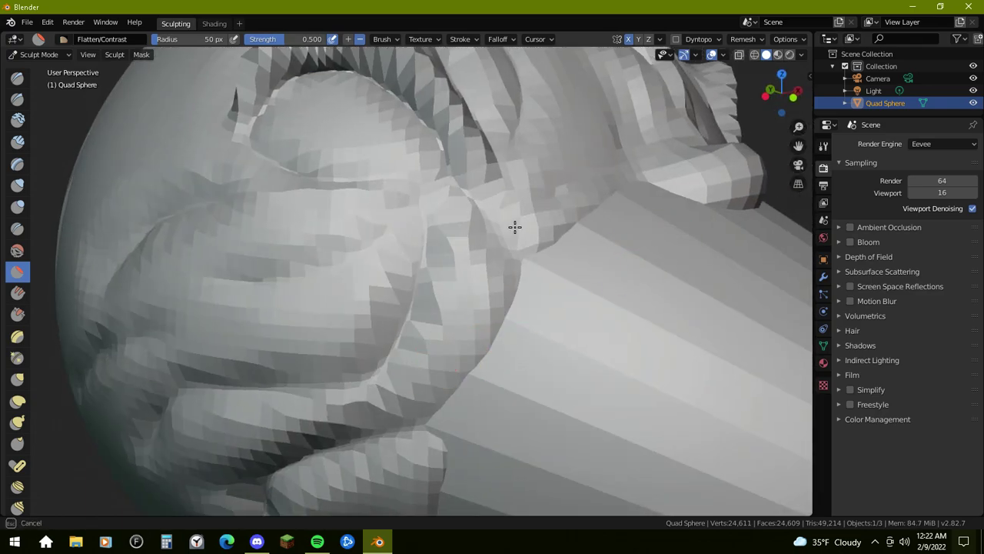
mouse_move(674, 189)
middle_mouse_down()
mouse_move(432, 345)
mouse_move(562, 272)
mouse_move(564, 321)
middle_mouse_up()
Step: Flatten the folds directly beneath the eye with the Flatten/Contrast brush
scroll(374, 228, "down", 8)
scroll(560, 317, "up", 6)
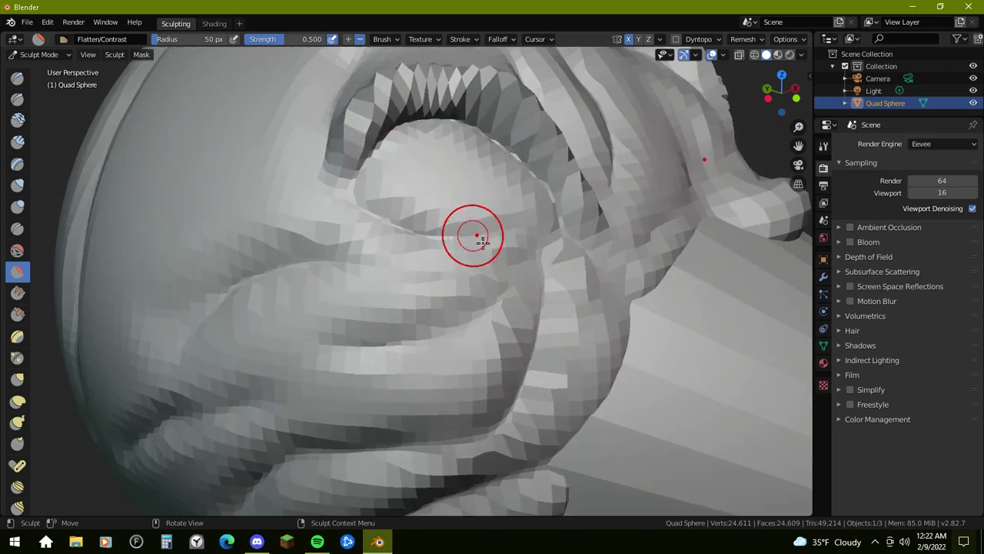
middle_click_drag(457, 223, 450, 265)
left_click_drag(340, 238, 475, 254)
middle_click_drag(581, 296, 265, 394)
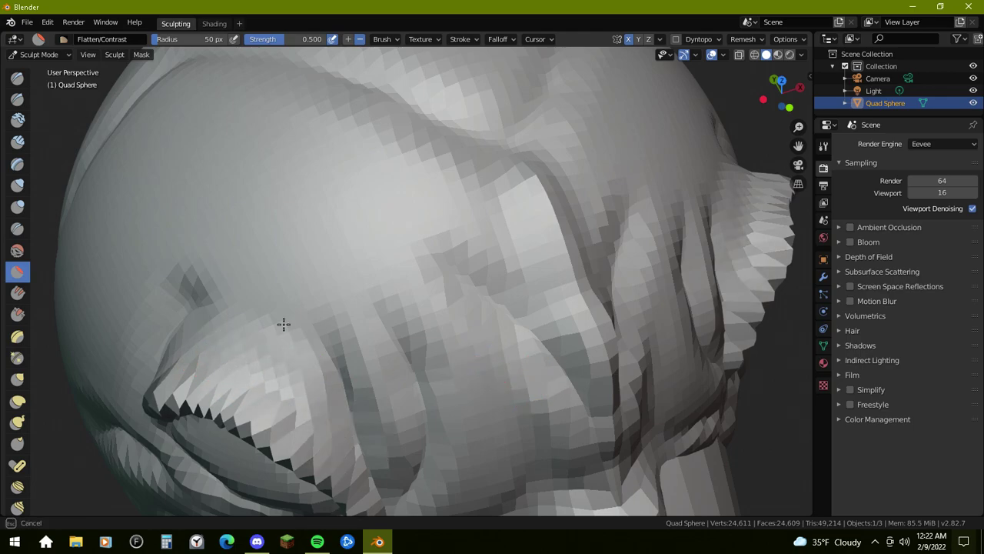
mouse_move(482, 410)
middle_mouse_down()
mouse_move(478, 279)
mouse_move(466, 259)
mouse_move(505, 314)
middle_mouse_up()
scroll(505, 325, "down", 6)
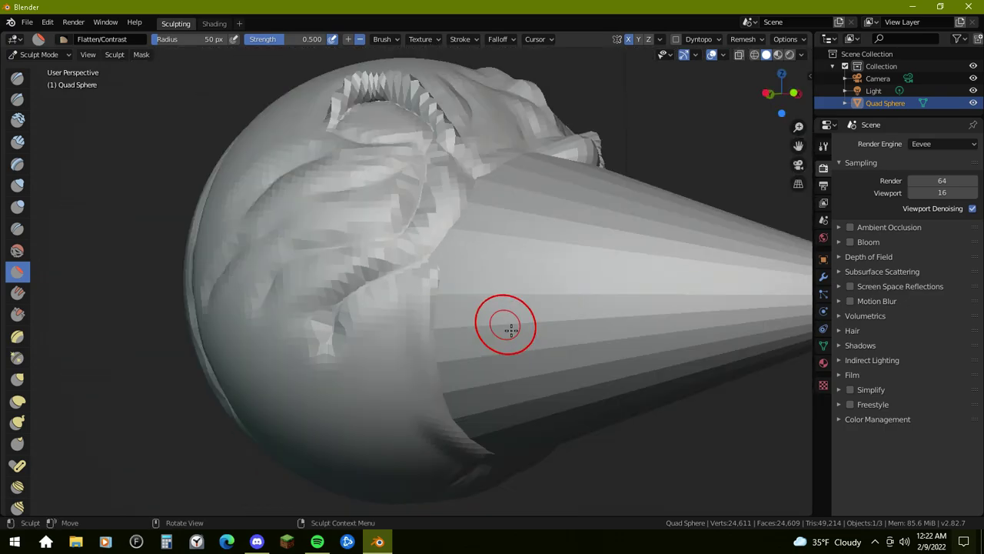
middle_click_drag(544, 267, 527, 253)
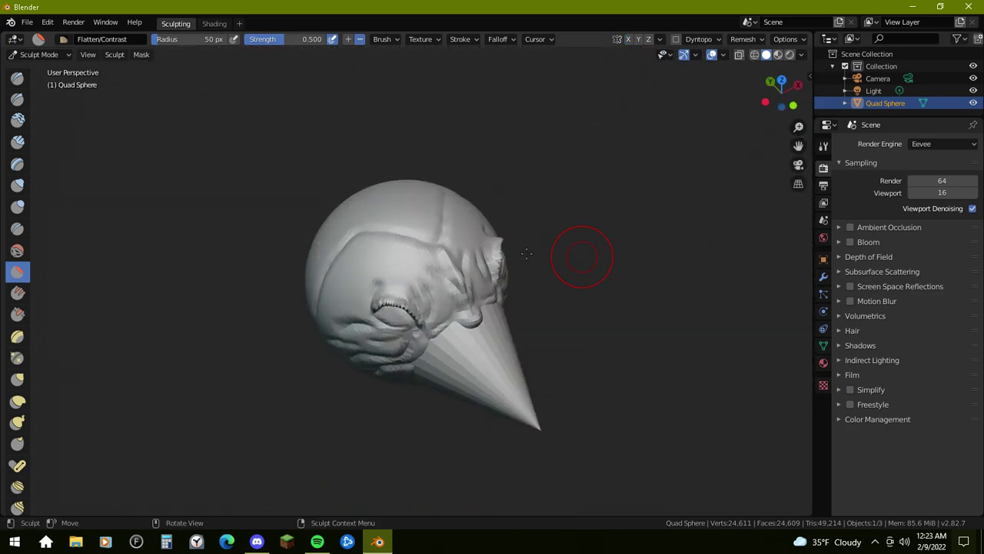
Step: With X symmetry off, carve a deep slanted groove into the opposite cheek below the mouth-corner fold using the Crease brush
left_click(20, 231)
scroll(523, 308, "up", 3)
mouse_move(353, 338)
middle_mouse_down()
mouse_move(479, 370)
mouse_move(358, 256)
mouse_move(358, 272)
mouse_move(523, 359)
mouse_move(505, 314)
middle_mouse_up()
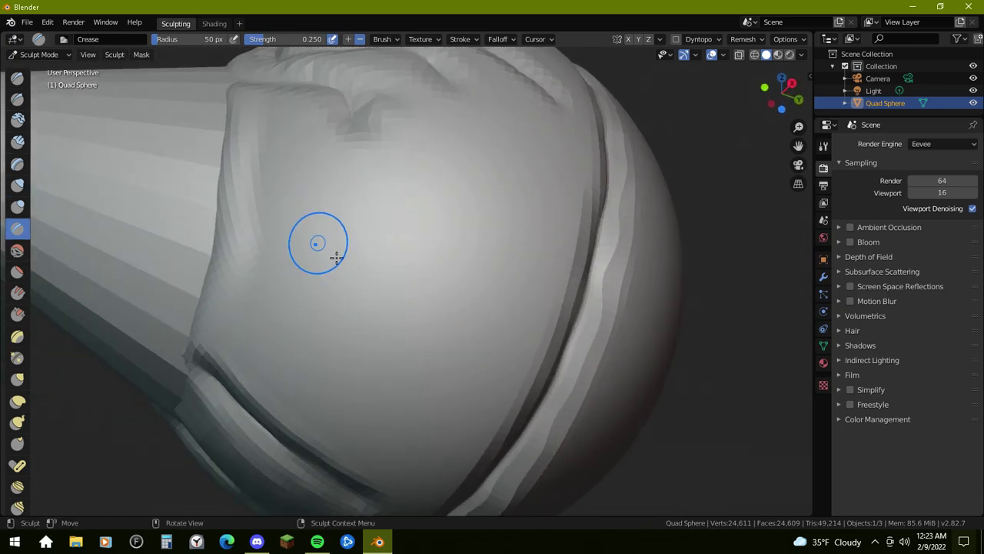
middle_click_drag(392, 285, 360, 275, "ctrl")
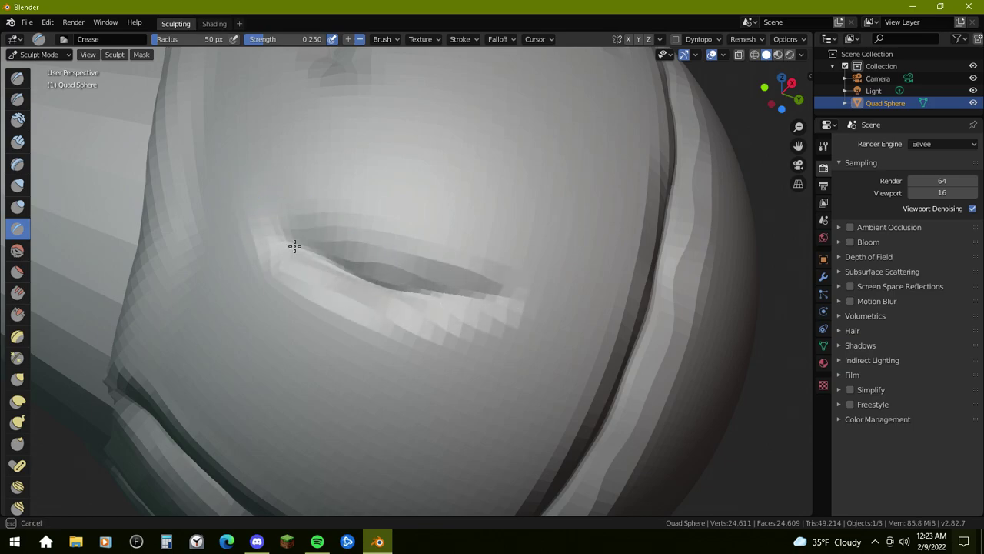
mouse_move(266, 220)
middle_mouse_down()
mouse_move(454, 307)
mouse_move(534, 303)
mouse_move(584, 345)
middle_mouse_up()
Step: Carve a slanted Crease groove on the forehead between the eye and the ridge line above it
scroll(543, 341, "down", 6)
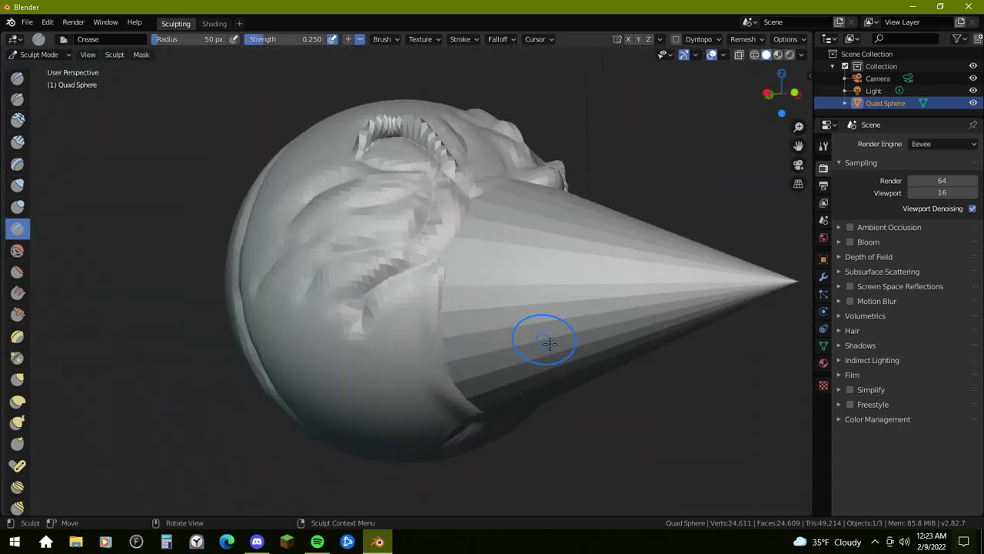
mouse_move(547, 222)
middle_mouse_down()
mouse_move(565, 302)
mouse_move(479, 281)
middle_mouse_up()
scroll(454, 271, "up", 3)
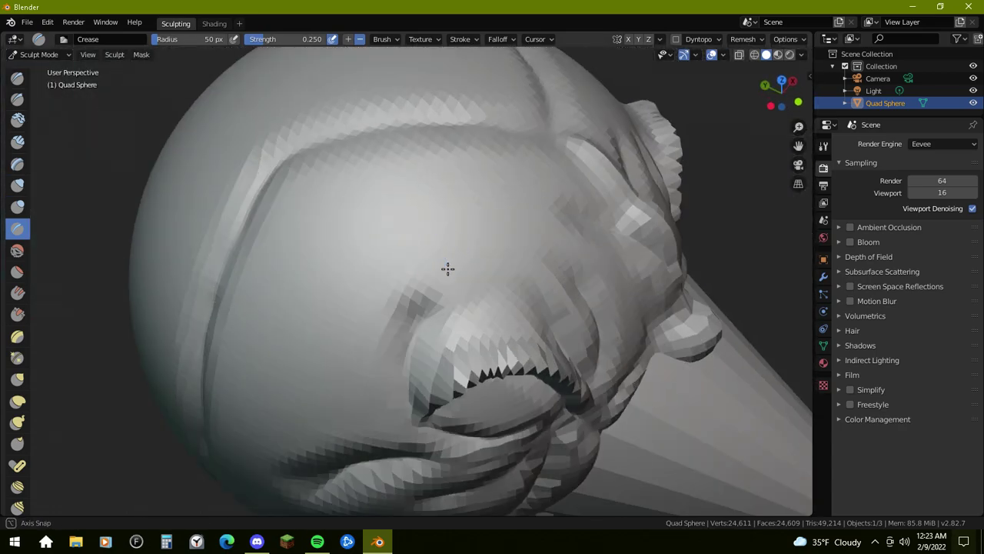
scroll(442, 258, "up", 3)
middle_click_drag(430, 245, 386, 302)
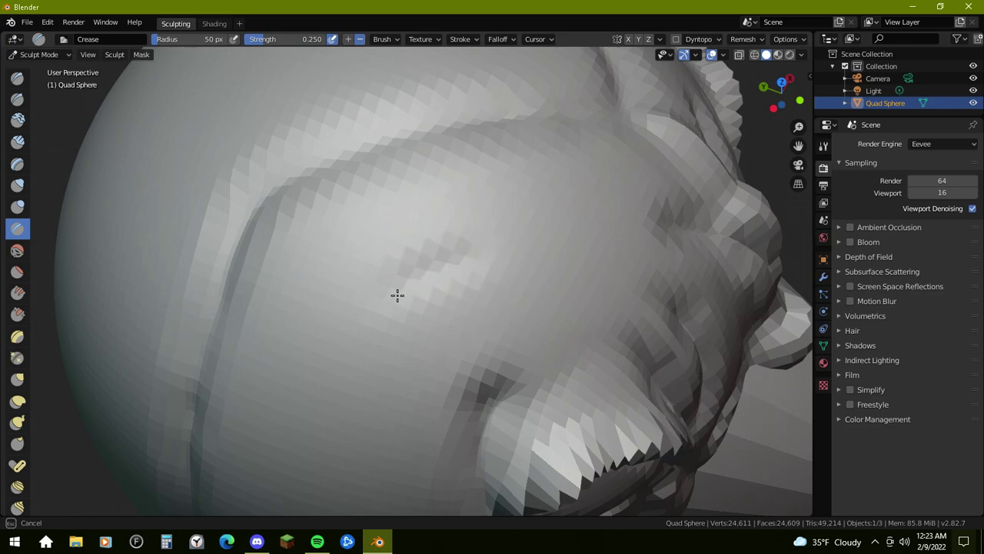
left_click_drag(494, 248, 408, 265)
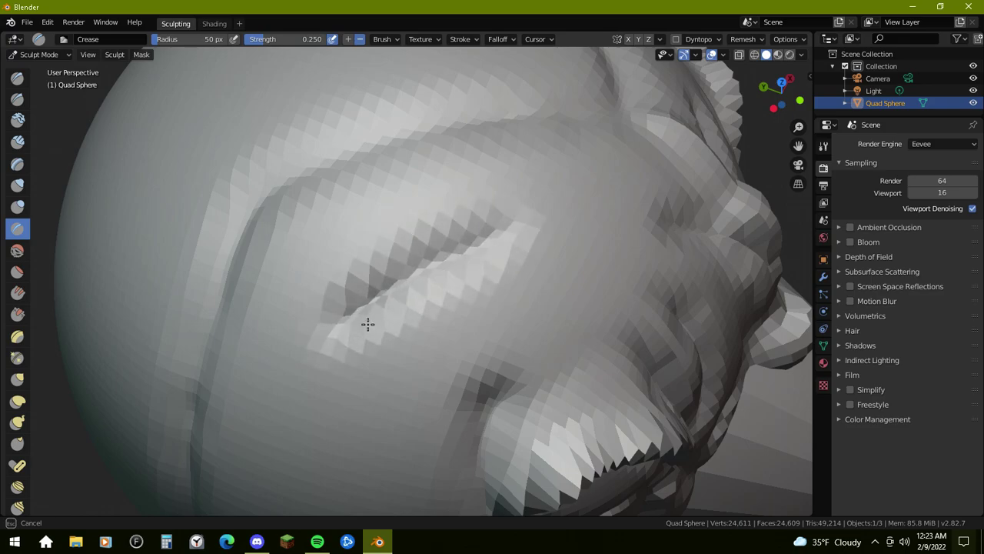
Step: Deepen the slanted forehead groove along its full length with further Crease strokes
scroll(461, 246, "up", 6)
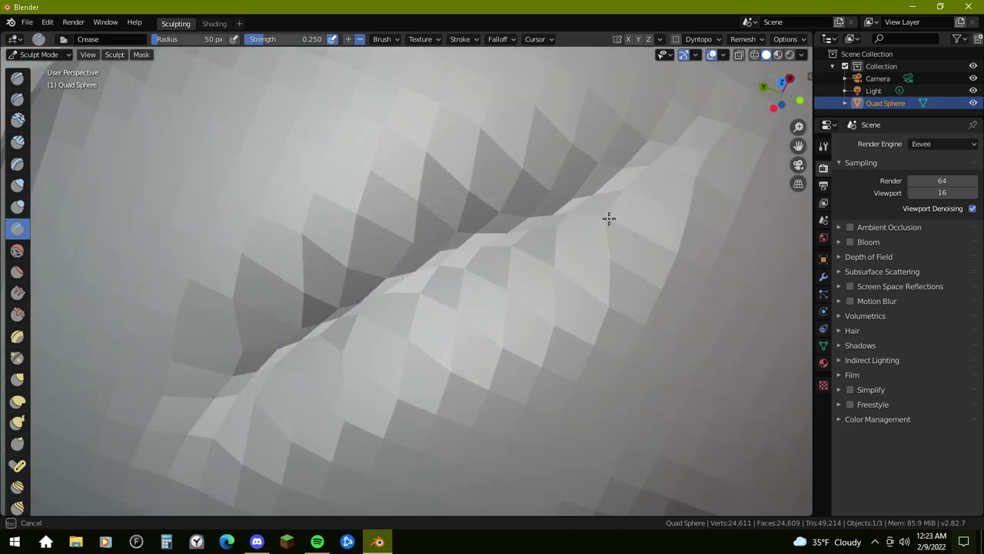
left_click_drag(593, 173, 632, 146)
scroll(640, 149, "down", 7)
mouse_move(748, 177)
middle_mouse_down()
mouse_move(625, 159)
mouse_move(667, 159)
middle_mouse_up()
scroll(441, 231, "up", 4)
scroll(412, 246, "down", 4)
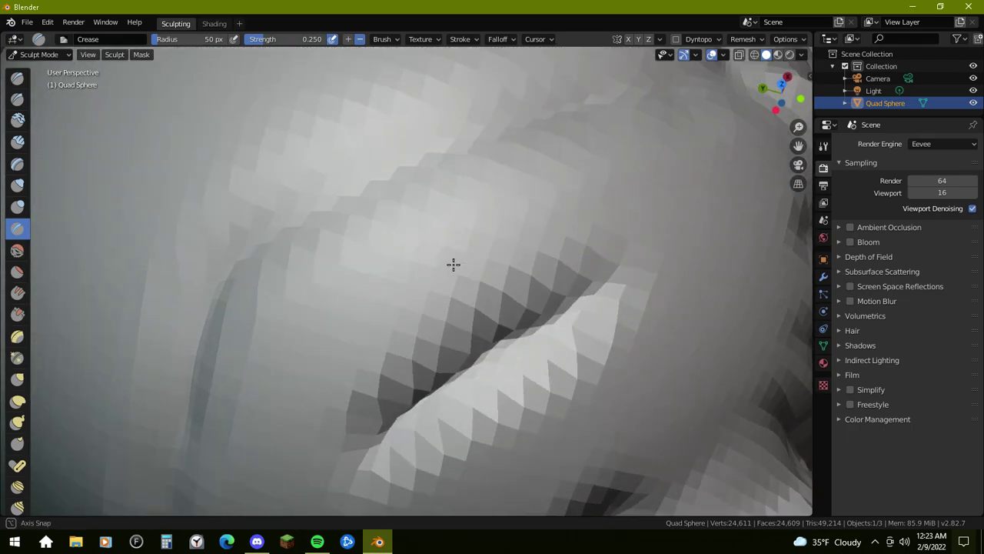
Step: Flatten the raised edges of the forehead groove with the Flatten/Contrast brush
left_click(17, 271)
scroll(378, 330, "down", 1)
left_click_drag(492, 298, 478, 305)
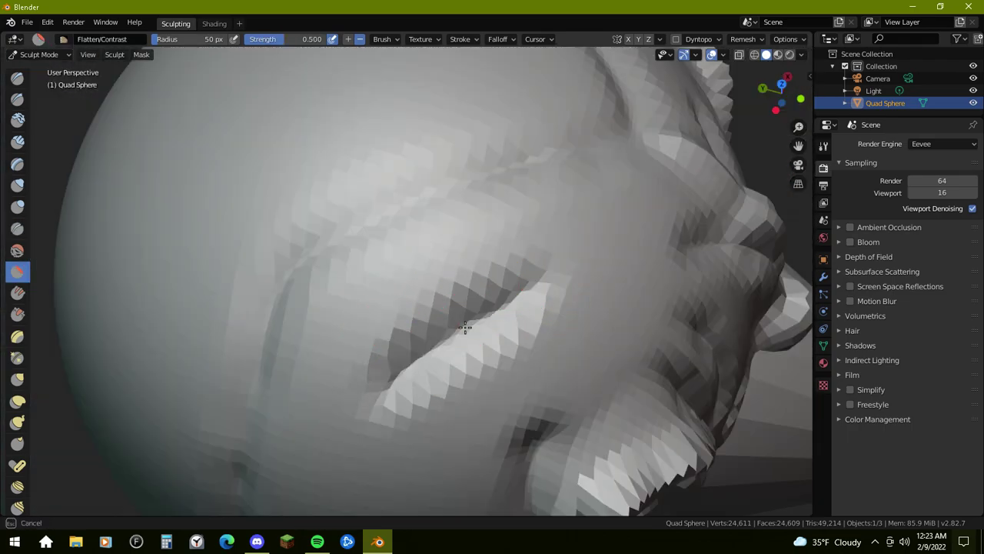
left_click_drag(439, 334, 483, 406)
Step: Soften both sides of the forehead groove with the Smooth brush
left_click(17, 251)
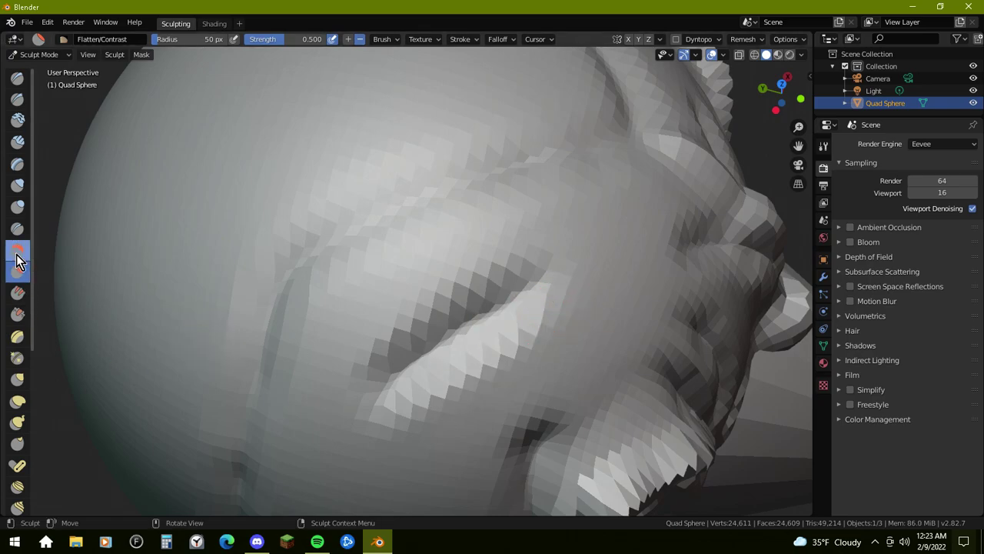
mouse_move(360, 400)
left_mouse_down()
mouse_move(432, 316)
mouse_move(538, 262)
left_mouse_up()
mouse_move(560, 309)
left_mouse_down()
mouse_move(397, 436)
mouse_move(384, 431)
left_mouse_up()
mouse_move(375, 354)
left_mouse_down()
mouse_move(404, 303)
mouse_move(474, 246)
mouse_move(507, 254)
left_mouse_up()
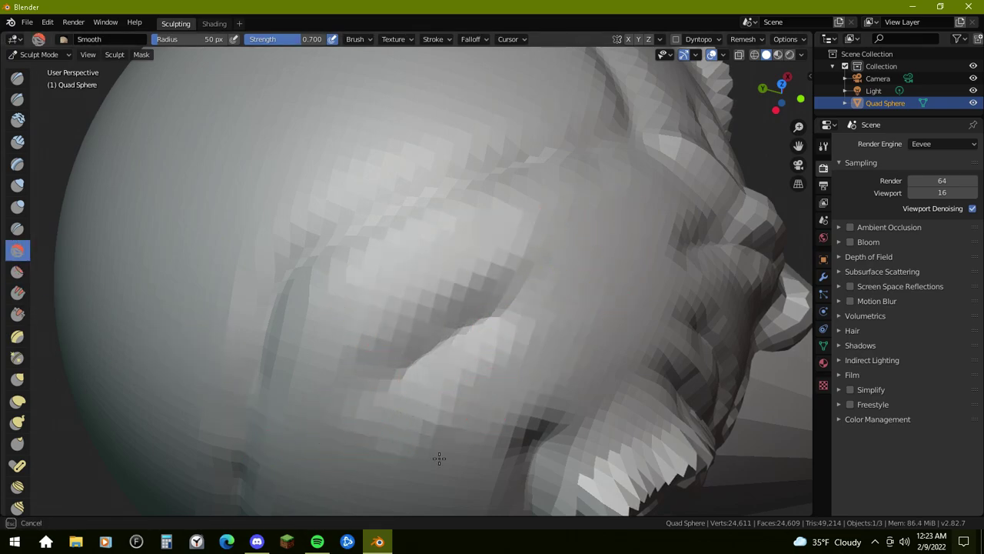
Step: Even out the smoothed forehead surface around the groove with the Flatten/Contrast brush
mouse_move(631, 385)
middle_mouse_down()
mouse_move(582, 329)
mouse_move(589, 345)
mouse_move(536, 300)
mouse_move(378, 259)
mouse_move(407, 239)
middle_mouse_up()
scroll(407, 239, "up", 6)
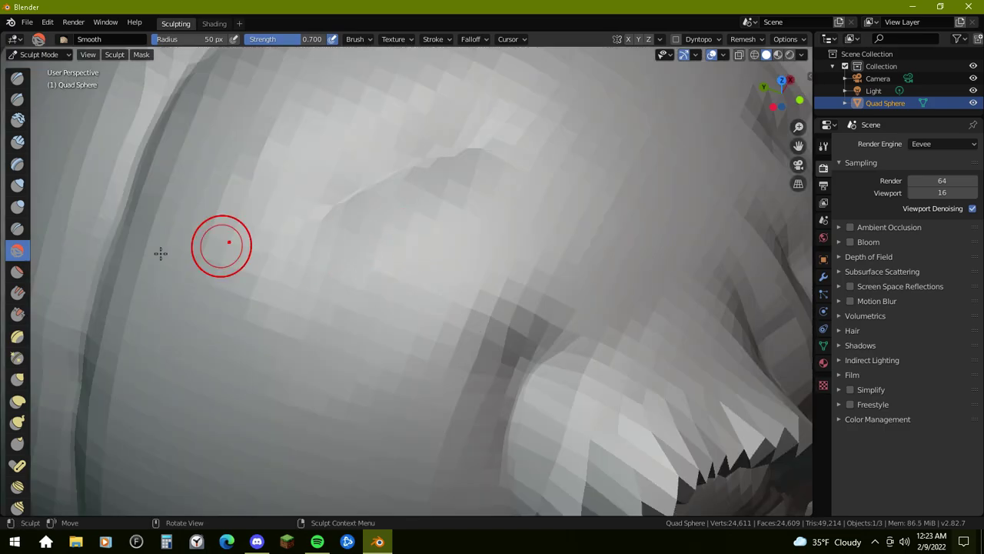
left_click(17, 271)
left_click_drag(323, 278, 252, 246)
left_click_drag(269, 180, 327, 128)
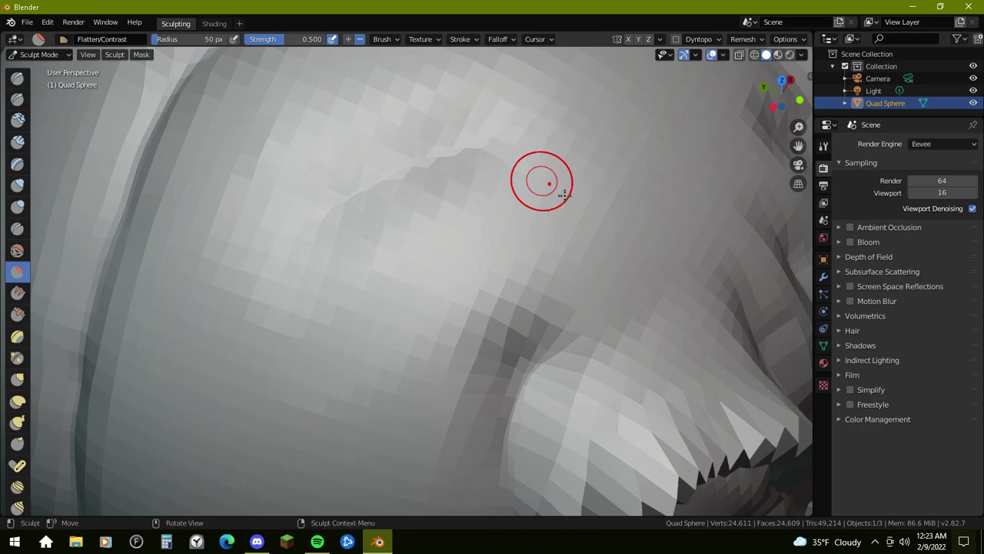
scroll(556, 194, "down", 2)
left_click_drag(400, 216, 526, 131)
left_click_drag(528, 273, 573, 304)
Step: Flatten the upper and lower lips of the slanted groove on the opposite cheek with the Flatten/Contrast brush
mouse_move(590, 318)
middle_mouse_down()
mouse_move(469, 254)
mouse_move(364, 103)
mouse_move(435, 141)
middle_mouse_up()
scroll(469, 154, "down", 4)
mouse_move(739, 164)
middle_mouse_down()
mouse_move(438, 154)
mouse_move(492, 165)
middle_mouse_up()
scroll(402, 205, "up", 5)
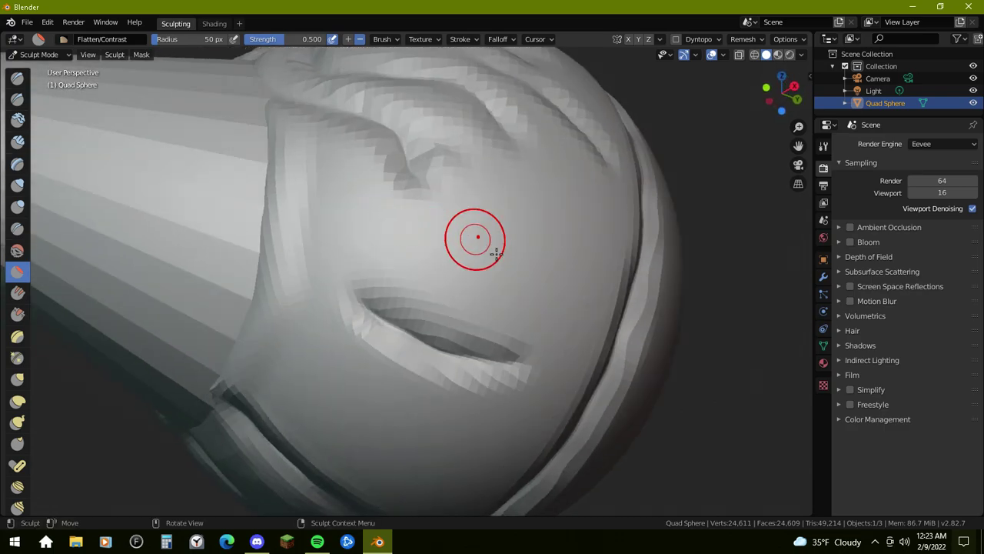
scroll(530, 288, "up", 2)
middle_click_drag(576, 323, 551, 283)
mouse_move(324, 258)
left_mouse_down()
mouse_move(546, 351)
mouse_move(431, 309)
left_mouse_up()
left_click_drag(568, 326, 296, 289)
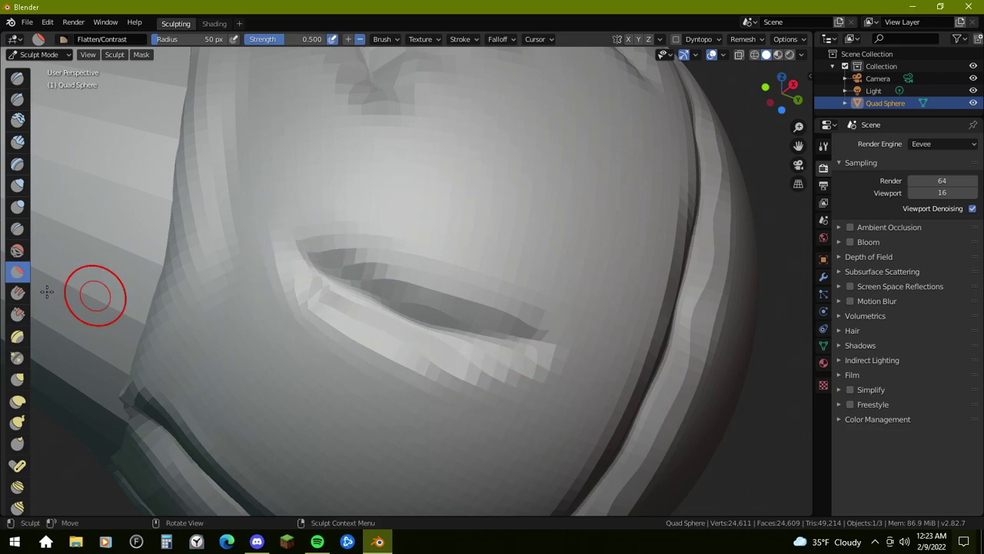
Step: Blend the opposite cheek's groove into a soft, shallow fold with the Smooth brush
left_click(18, 250)
left_click_drag(349, 265, 434, 250)
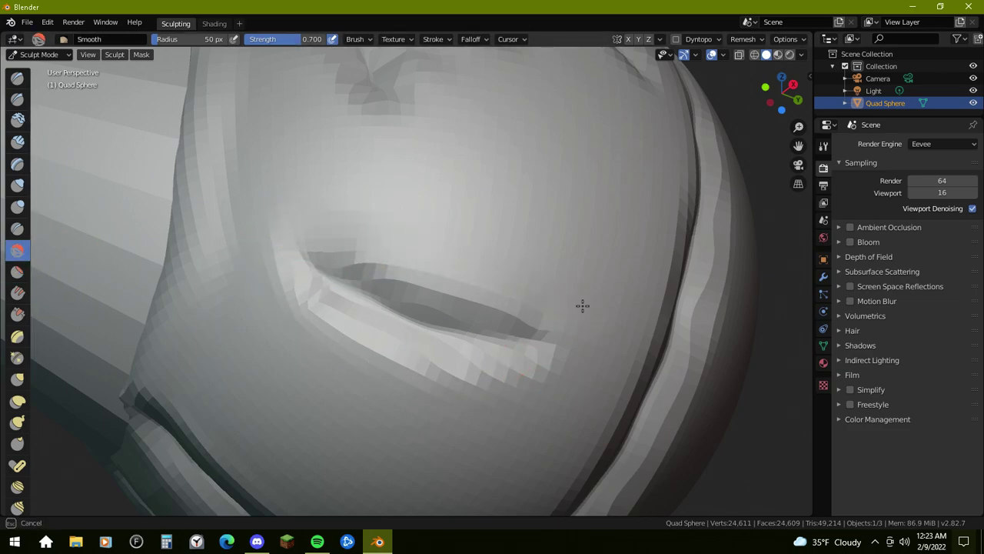
left_click_drag(377, 417, 388, 421)
left_click_drag(310, 266, 466, 296)
left_click_drag(334, 252, 461, 278)
left_click_drag(331, 195, 477, 238)
mouse_move(301, 202)
left_mouse_down()
mouse_move(226, 211)
mouse_move(226, 246)
mouse_move(164, 277)
mouse_move(188, 306)
left_mouse_up()
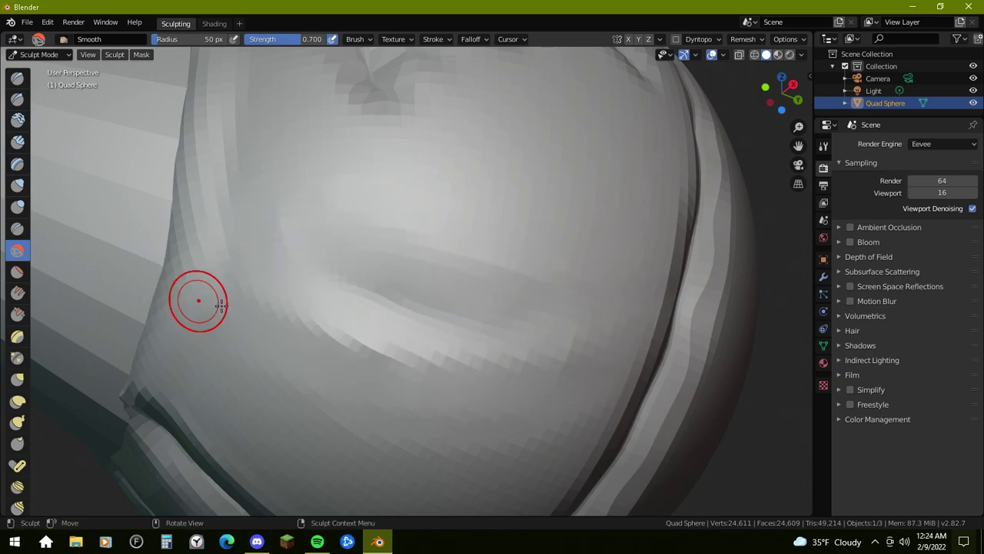
Step: Flatten the area above the softened fold on the opposite cheek with the Flatten/Contrast brush
left_click(19, 271)
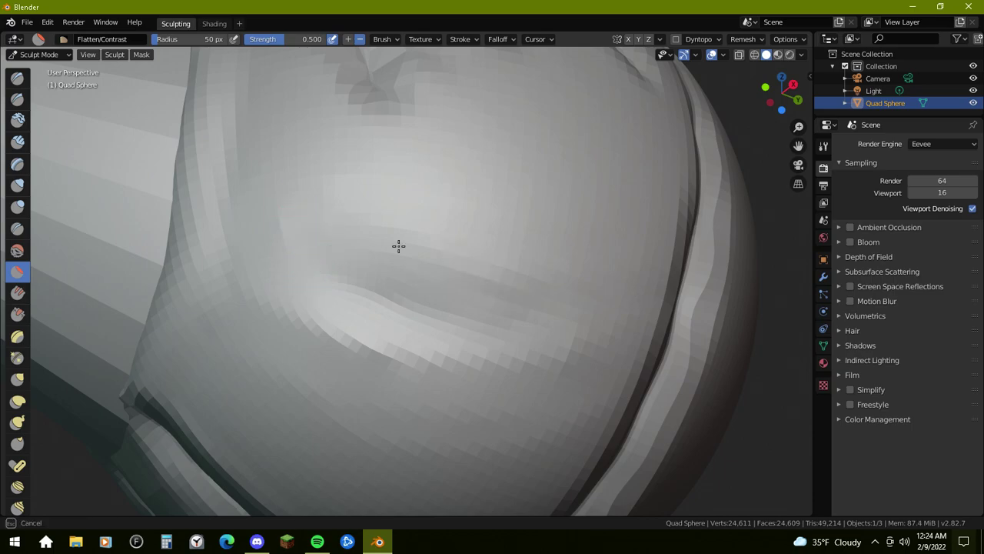
mouse_move(491, 465)
middle_mouse_down()
mouse_move(554, 341)
mouse_move(518, 362)
mouse_move(597, 346)
mouse_move(543, 310)
middle_mouse_up()
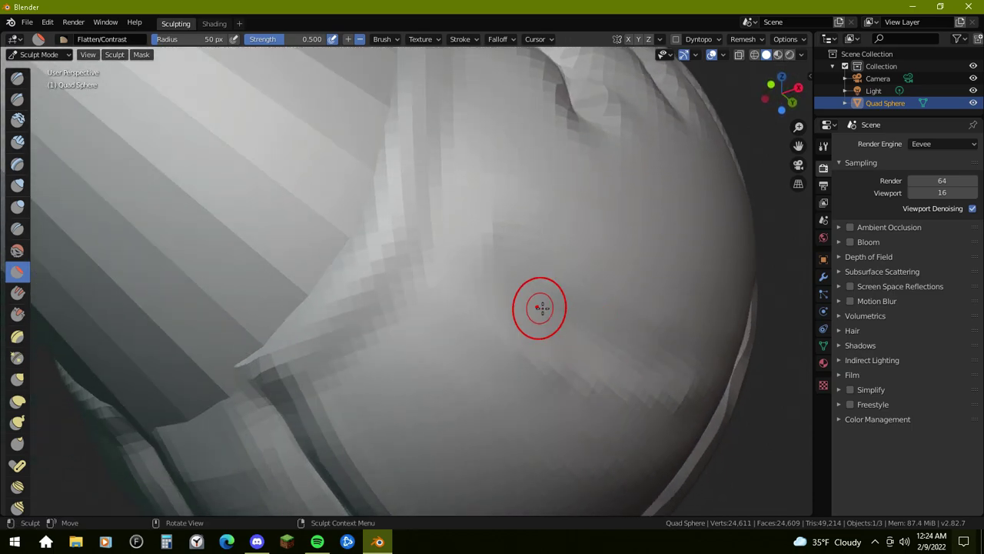
middle_click_drag(301, 321, 462, 393)
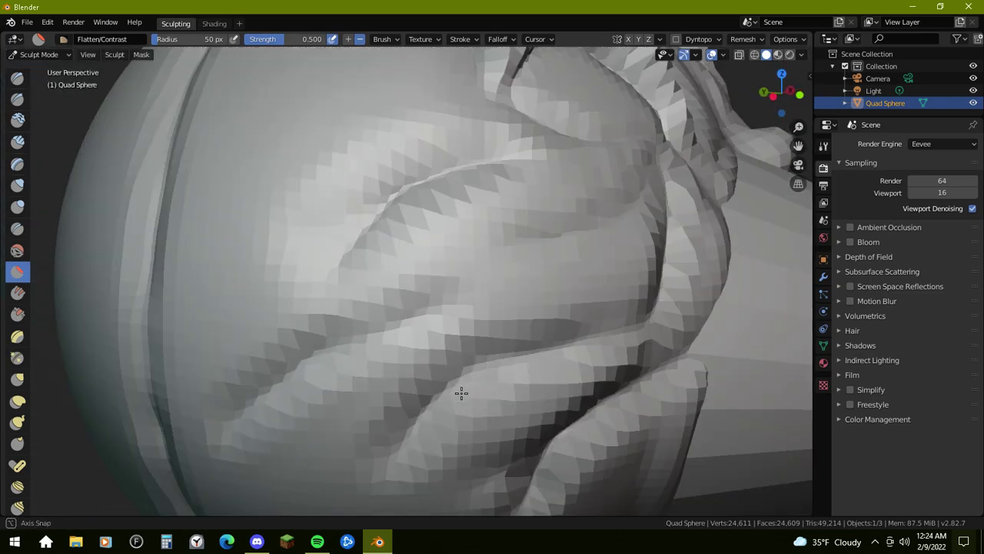
Step: Smooth the forehead groove above the eye and the surface just below it into a fainter wrinkle
scroll(463, 360, "down", 2)
scroll(464, 222, "down", 1)
middle_click_drag(464, 222, 492, 296)
scroll(489, 293, "up", 3)
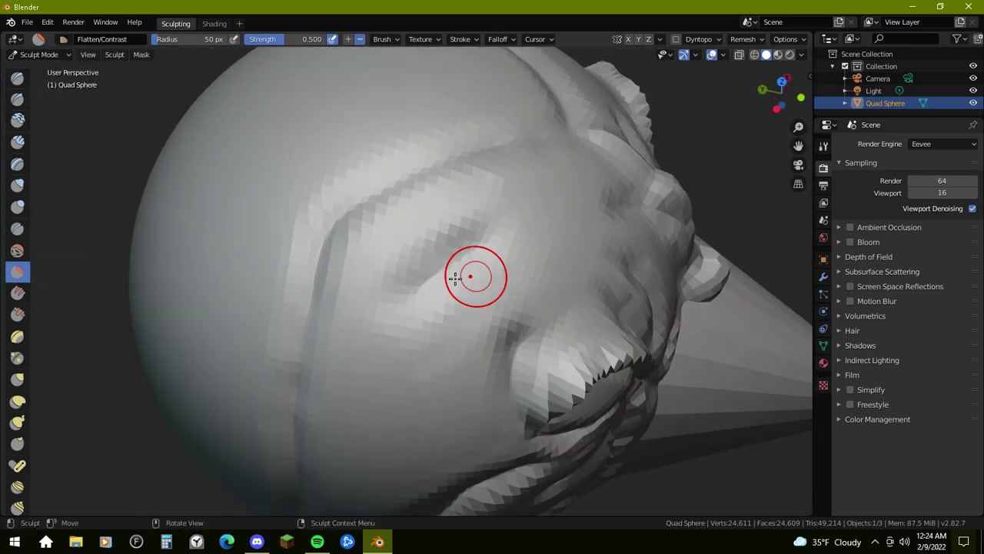
left_click(17, 250)
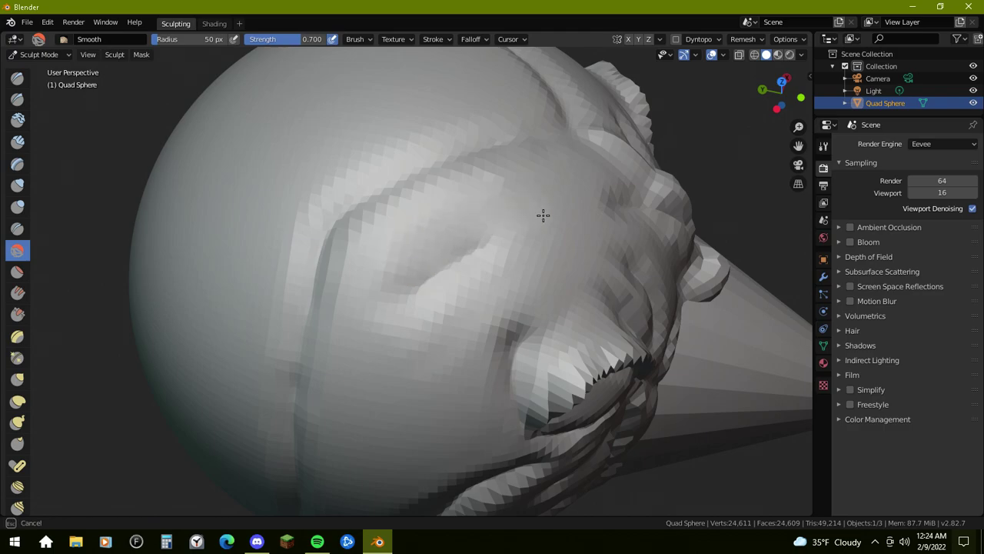
left_click_drag(417, 337, 440, 322)
left_click_drag(406, 361, 356, 328)
Step: Add faint slanted wrinkles around the softened forehead groove with the Crease brush, and switch to the Blob brush
left_click(19, 233)
left_click_drag(346, 277, 517, 180)
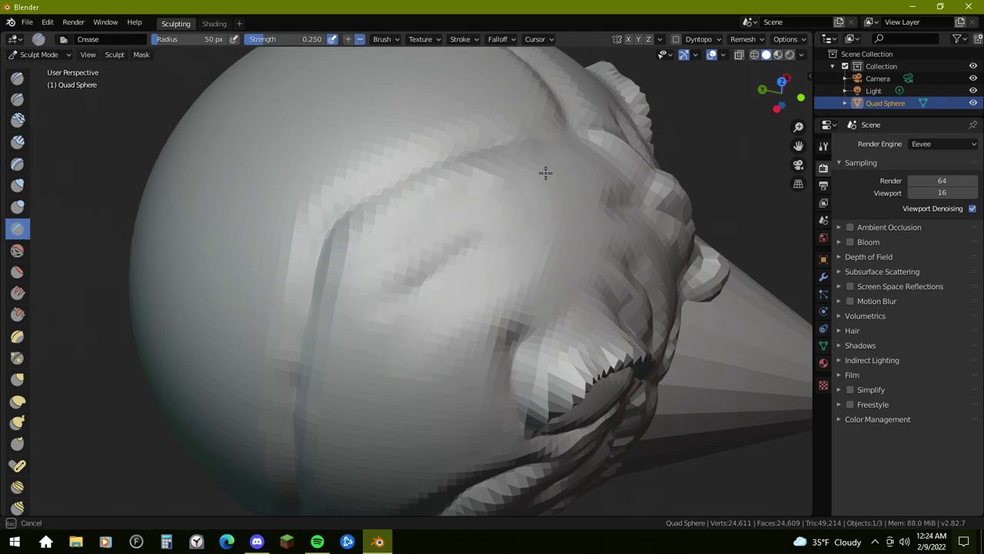
mouse_move(566, 240)
left_mouse_down()
mouse_move(430, 361)
mouse_move(437, 411)
left_mouse_up()
left_click_drag(494, 290, 424, 342)
left_click(18, 209)
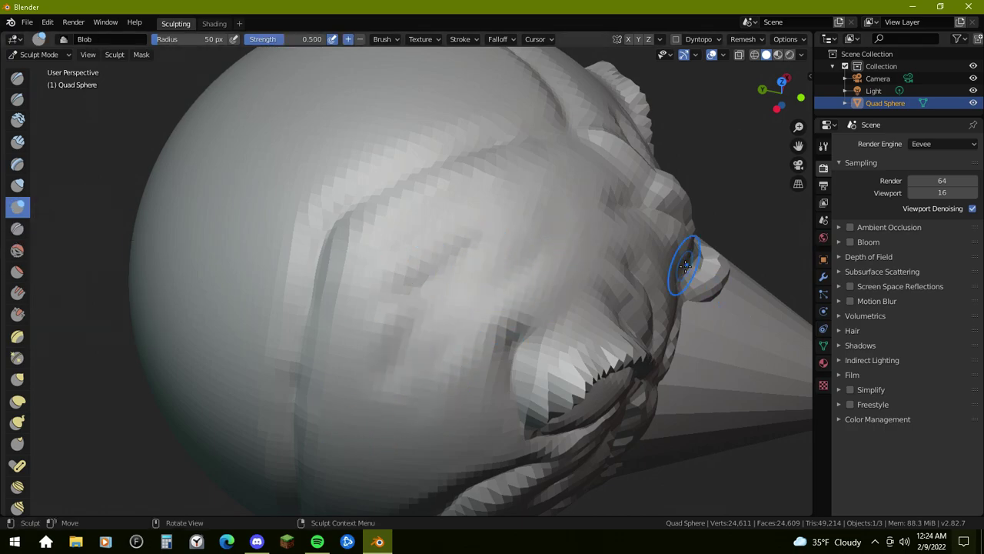
Step: Add a short slanted stroke with the Blob brush beside the outer end of the other eye's brow
middle_click_drag(694, 266, 496, 283)
scroll(485, 281, "up", 4)
mouse_move(432, 353)
left_mouse_down()
mouse_move(466, 275)
mouse_move(435, 308)
mouse_move(408, 404)
left_mouse_up()
scroll(566, 403, "down", 4)
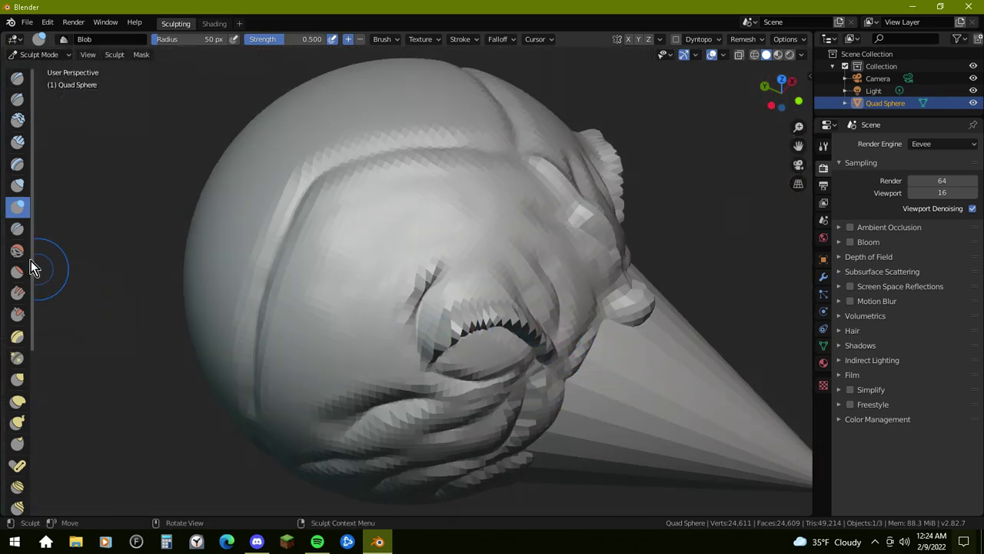
Step: Carve a slanted wrinkle above the outer corner of the eye, beside the jagged brow, with the Crease brush
left_click(15, 230)
scroll(547, 340, "up", 4)
left_click_drag(492, 255, 426, 342)
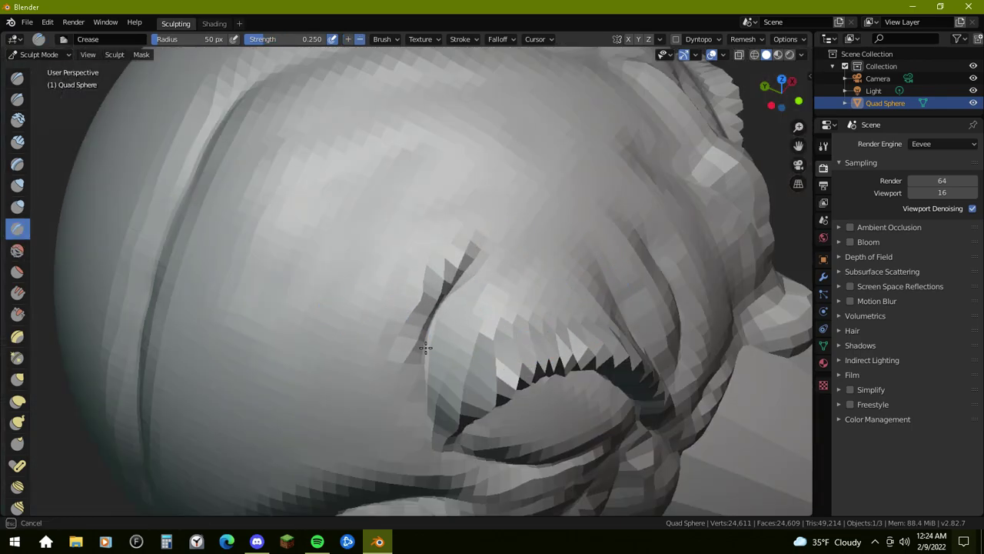
scroll(424, 358, "up", 3)
left_click_drag(439, 443, 516, 322)
Step: Flatten the raised edge of the slanted wrinkle beside the brow with the Flatten/Contrast brush
scroll(692, 311, "down", 8)
mouse_move(698, 312)
middle_mouse_down()
mouse_move(560, 264)
mouse_move(432, 275)
middle_mouse_up()
scroll(442, 281, "up", 5)
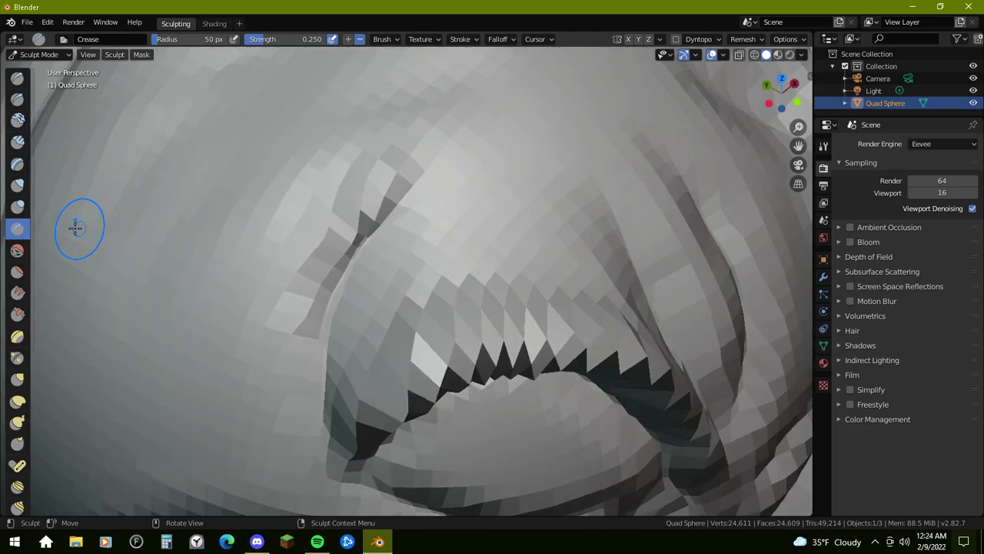
left_click(18, 277)
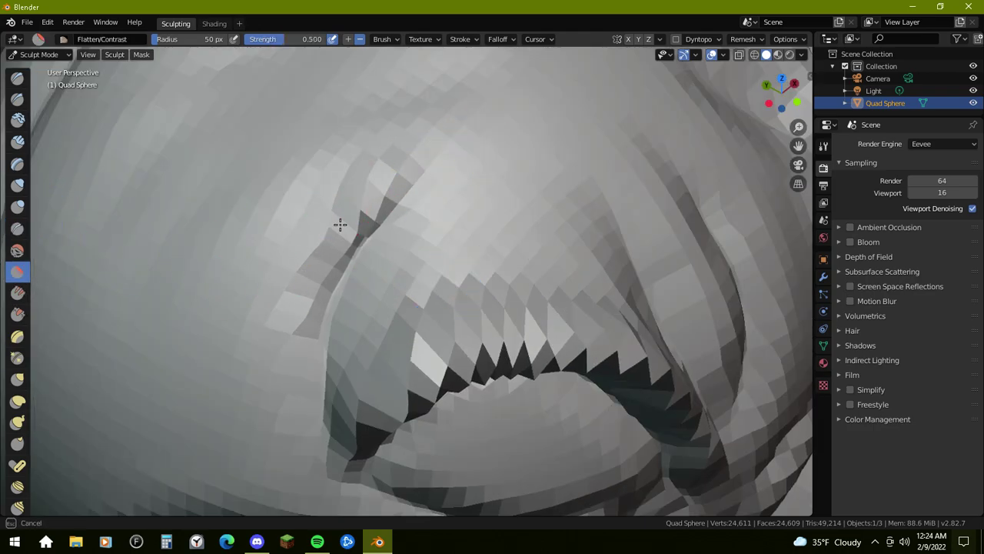
left_click_drag(435, 183, 354, 245)
Step: Turn on X-axis mirror symmetry for sculpting
scroll(497, 223, "down", 8)
mouse_move(484, 221)
middle_mouse_down()
mouse_move(470, 217)
mouse_move(435, 146)
mouse_move(533, 149)
mouse_move(566, 167)
middle_mouse_up()
left_click(628, 39)
middle_click_drag(424, 288, 73, 312)
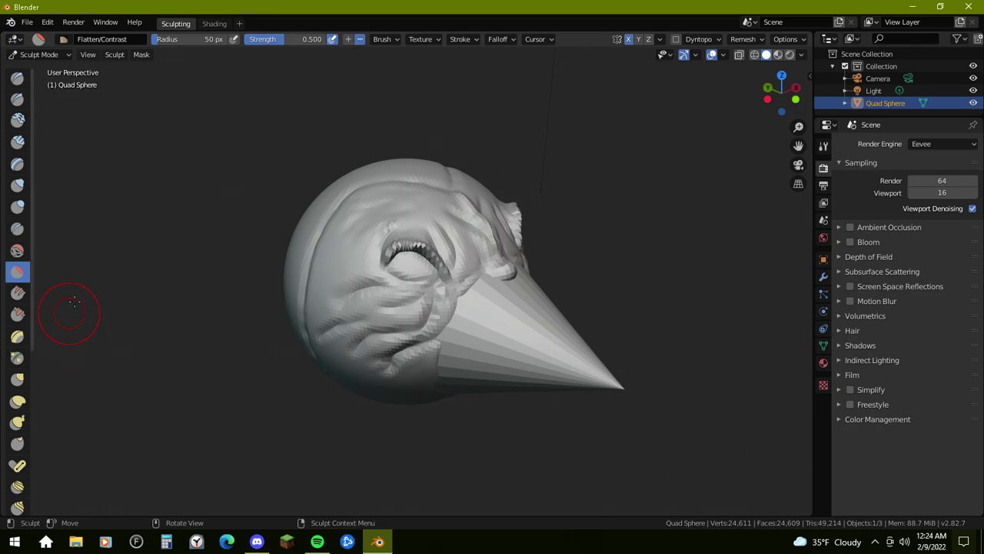
Step: Crease mirrored grooves along the central forehead folds between the brows and down beside the bump at the beak's base
left_click(23, 229)
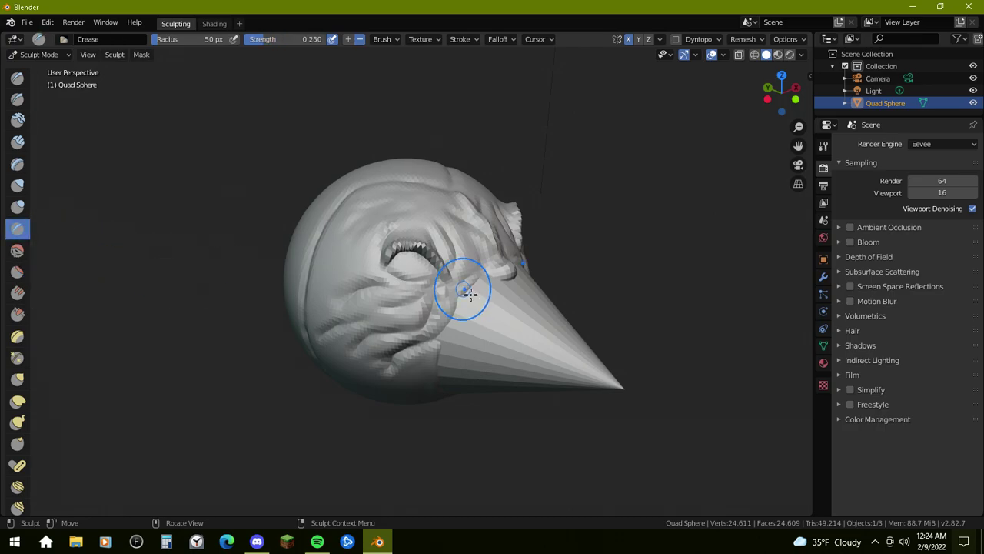
mouse_move(466, 292)
middle_mouse_down()
mouse_move(351, 314)
mouse_move(407, 296)
middle_mouse_up()
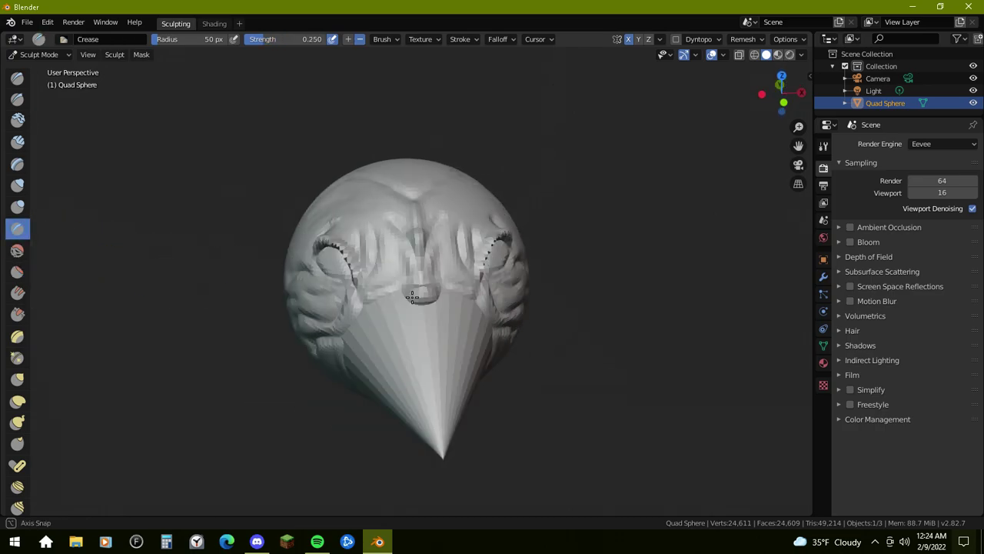
scroll(413, 290, "up", 5)
middle_click_drag(449, 187, 451, 230)
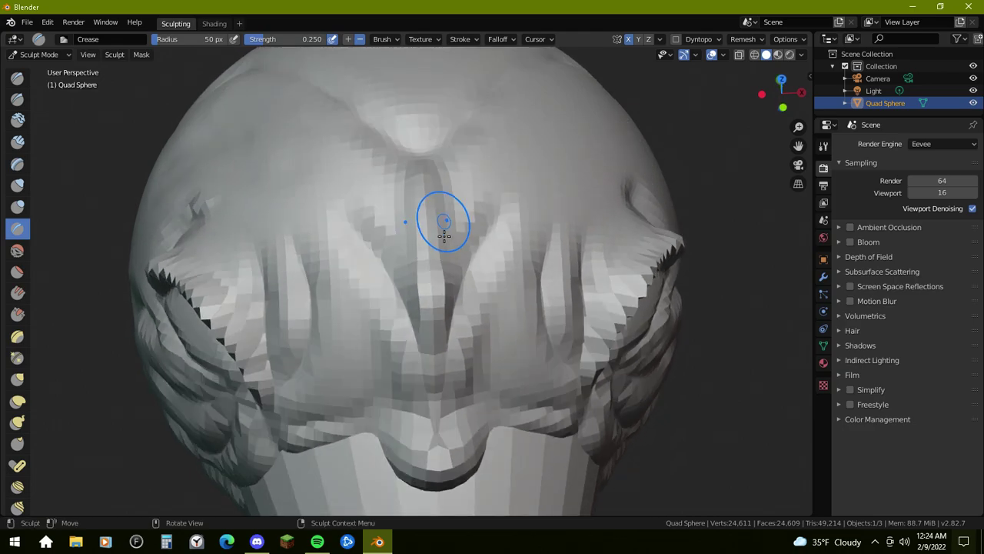
scroll(450, 232, "up", 2)
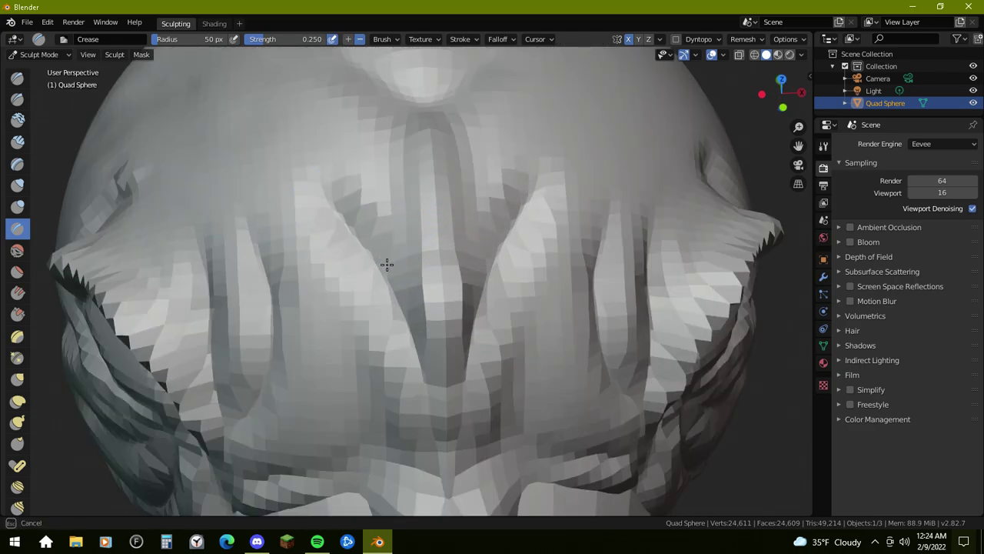
middle_click_drag(463, 401, 496, 377)
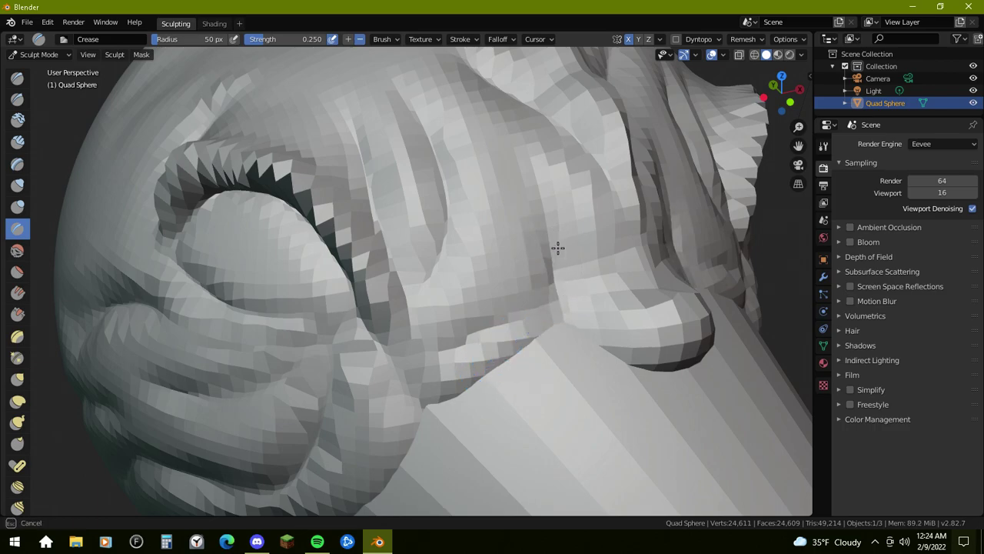
scroll(659, 187, "up", 6)
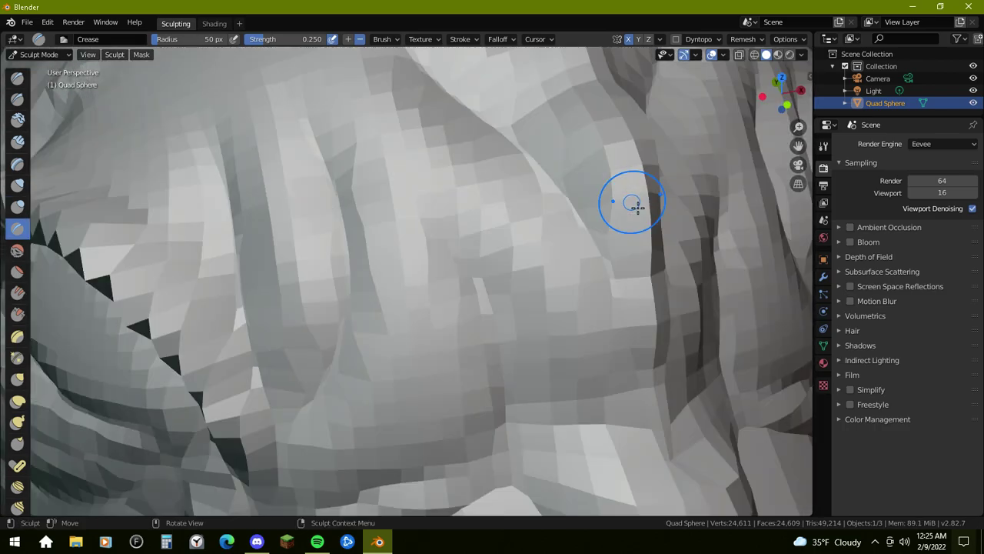
Step: Deepen the central forehead creases and extend them down onto the bump above the beak with the Crease brush
scroll(637, 206, "down", 5)
mouse_move(637, 206)
middle_mouse_down()
mouse_move(593, 246)
mouse_move(448, 266)
mouse_move(476, 290)
mouse_move(483, 263)
middle_mouse_up()
scroll(448, 266, "up", 5)
scroll(454, 274, "down", 3)
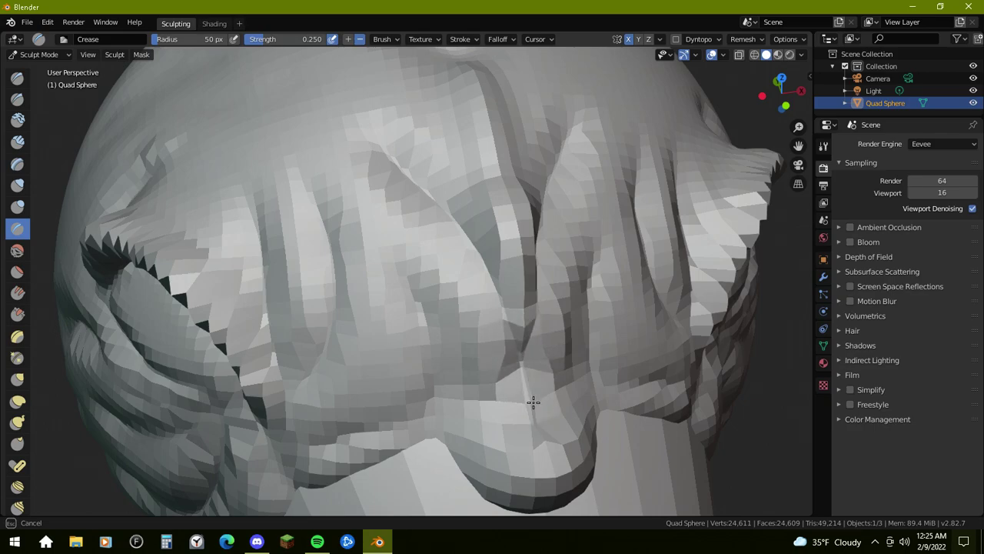
middle_click_drag(535, 374, 599, 356)
Step: Soften the raised rim on the underside of the head where it meets the beak with the Smooth brush
scroll(599, 320, "down", 6)
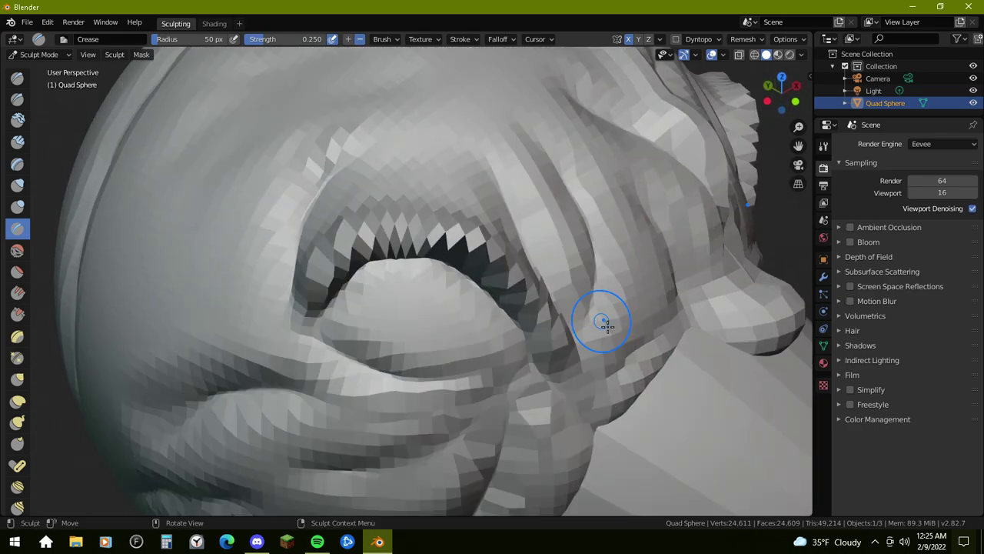
middle_click_drag(693, 291, 553, 274)
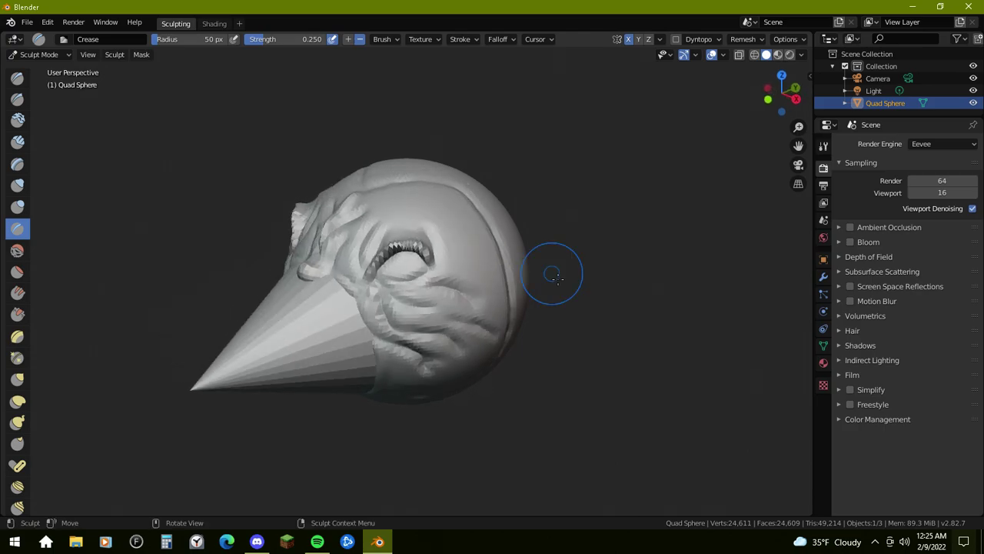
mouse_move(509, 363)
middle_mouse_down()
mouse_move(520, 359)
mouse_move(497, 309)
mouse_move(387, 217)
mouse_move(532, 257)
mouse_move(494, 222)
mouse_move(336, 193)
mouse_move(429, 259)
middle_mouse_up()
scroll(517, 355, "up", 2)
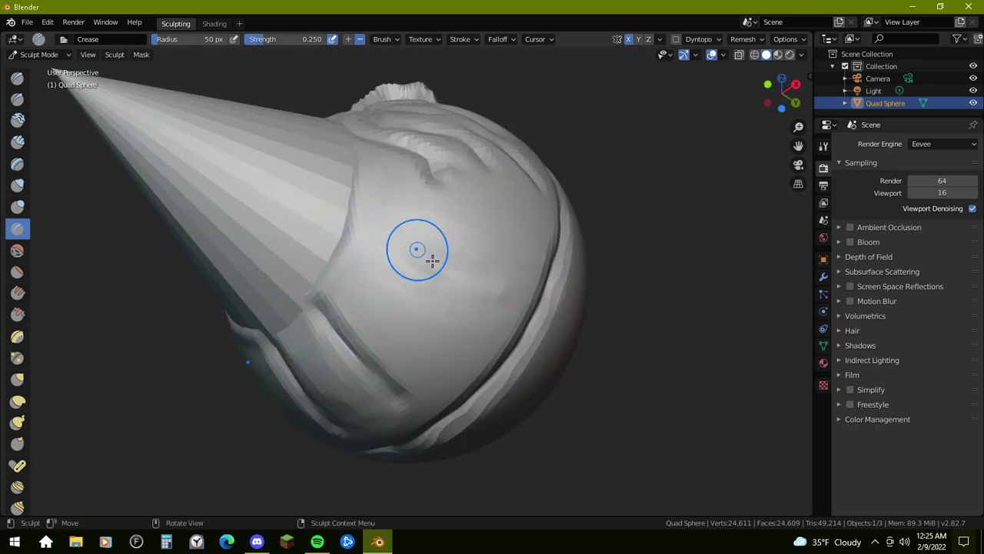
scroll(427, 265, "up", 4)
middle_click_drag(426, 295, 494, 297)
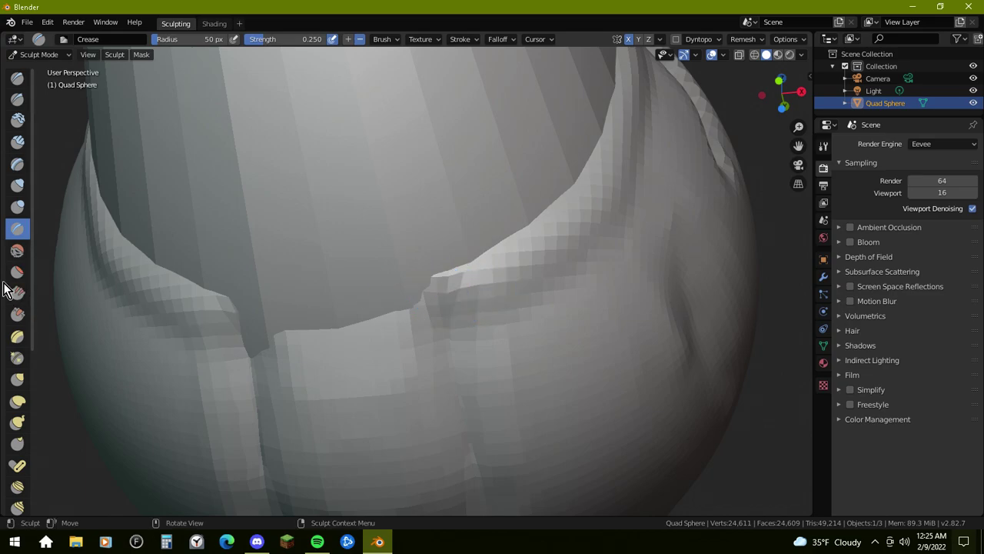
left_click(17, 250)
left_click_drag(391, 285, 486, 244)
left_click_drag(512, 182, 530, 178)
mouse_move(663, 187)
middle_mouse_down()
mouse_move(599, 195)
mouse_move(595, 211)
middle_mouse_up()
scroll(603, 219, "down", 5)
mouse_move(446, 205)
middle_mouse_down()
mouse_move(513, 257)
mouse_move(623, 280)
mouse_move(446, 271)
mouse_move(562, 281)
mouse_move(490, 283)
middle_mouse_up()
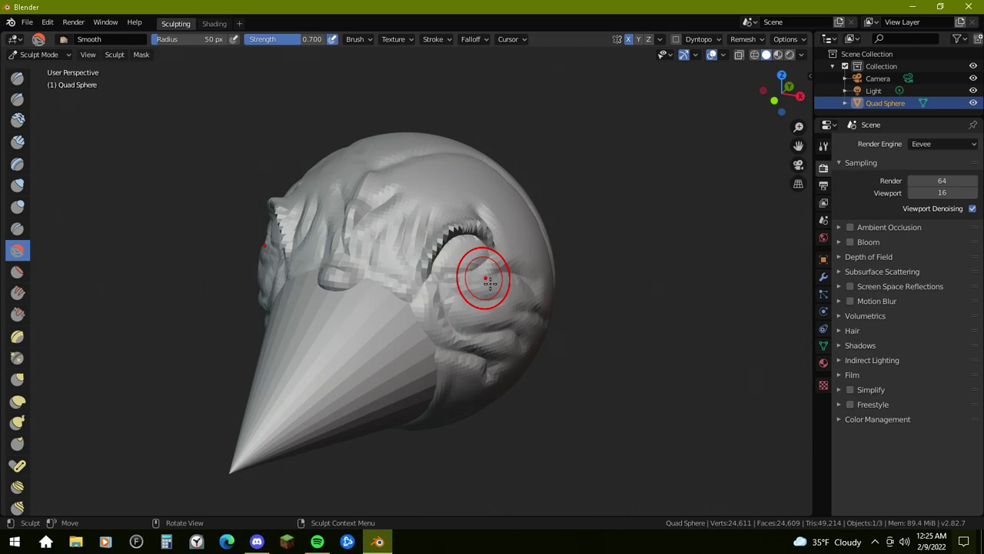